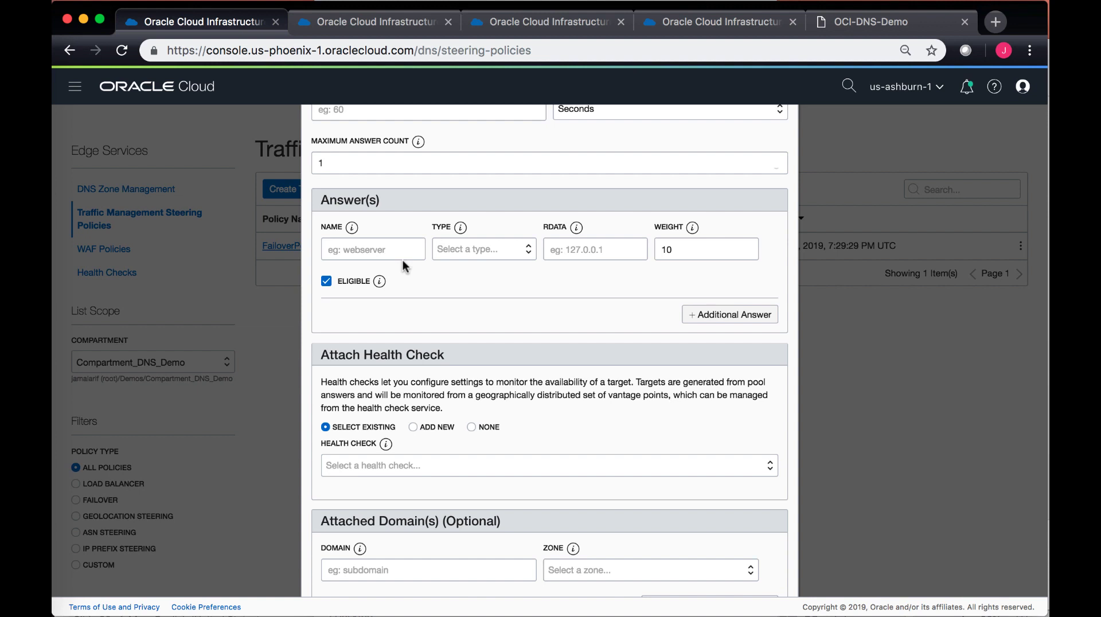
Step: Add a second answer to the policy and check the first answer's record type options and weight description
click(700, 317)
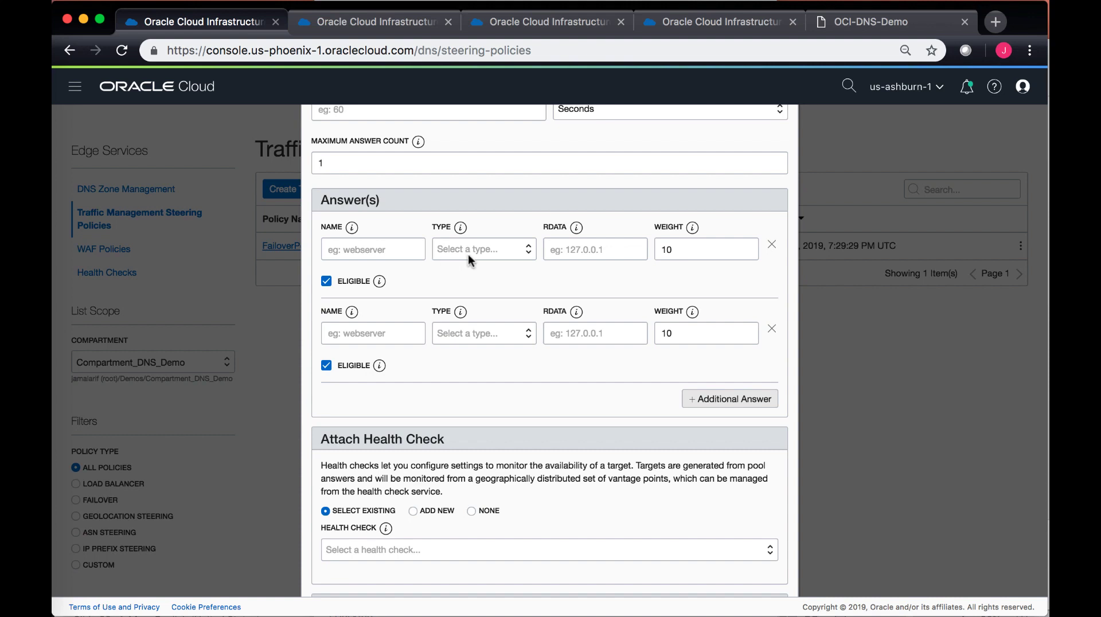
click(489, 250)
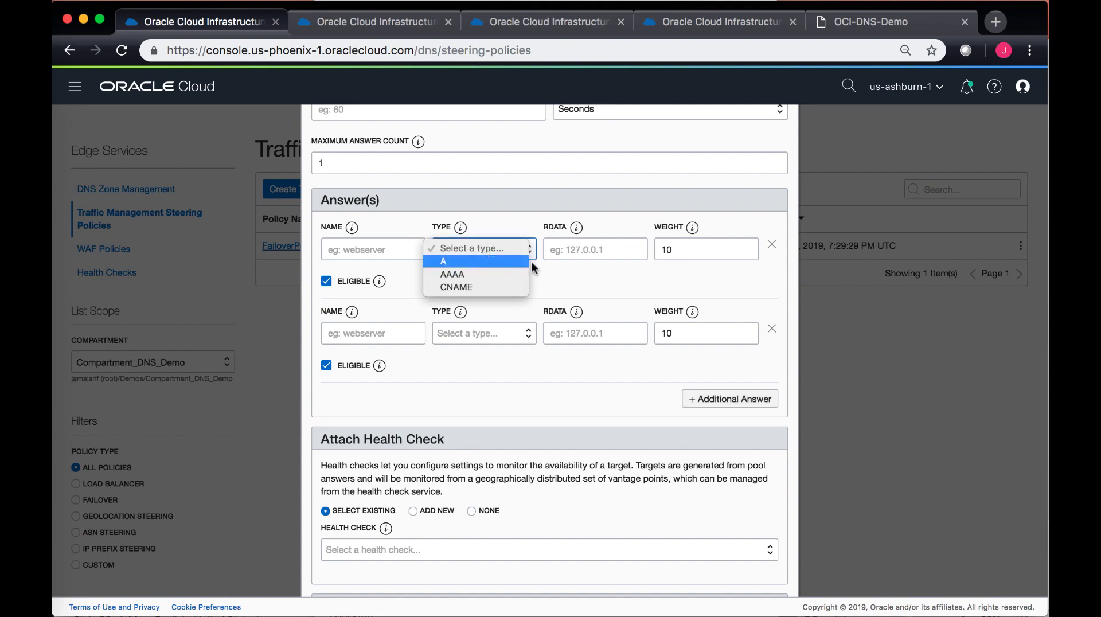
click(683, 249)
click(684, 248)
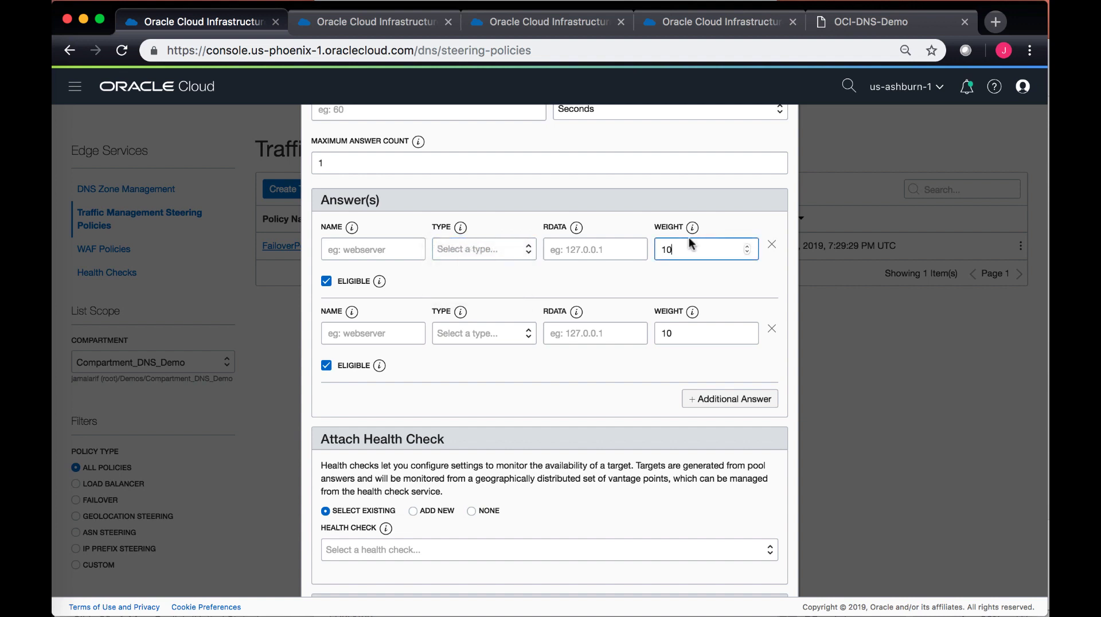
mouse_move(691, 232)
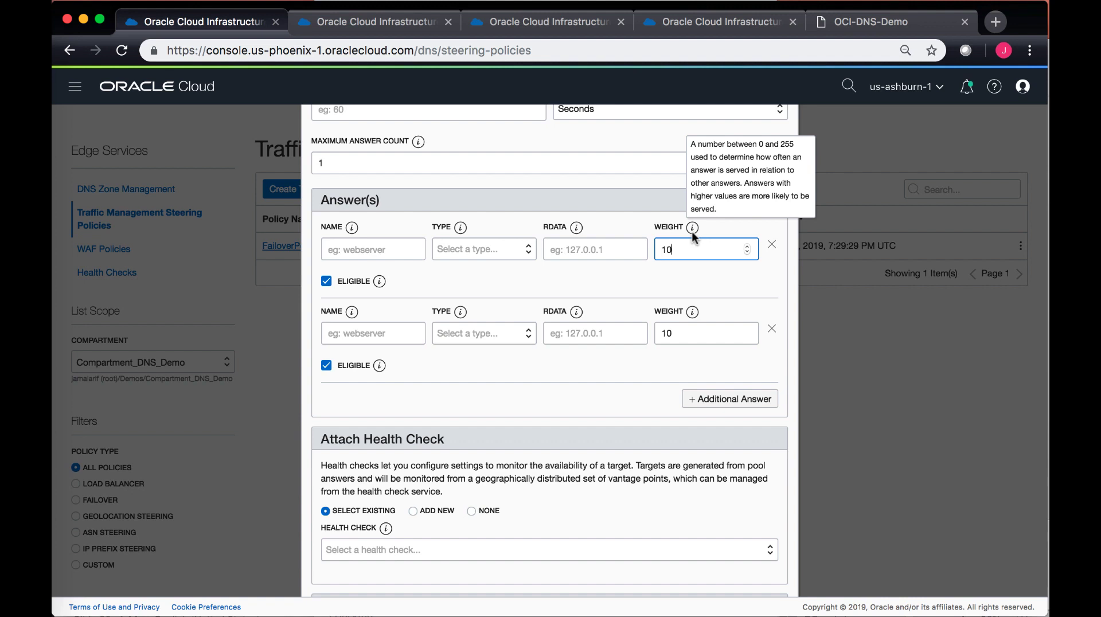
click(654, 282)
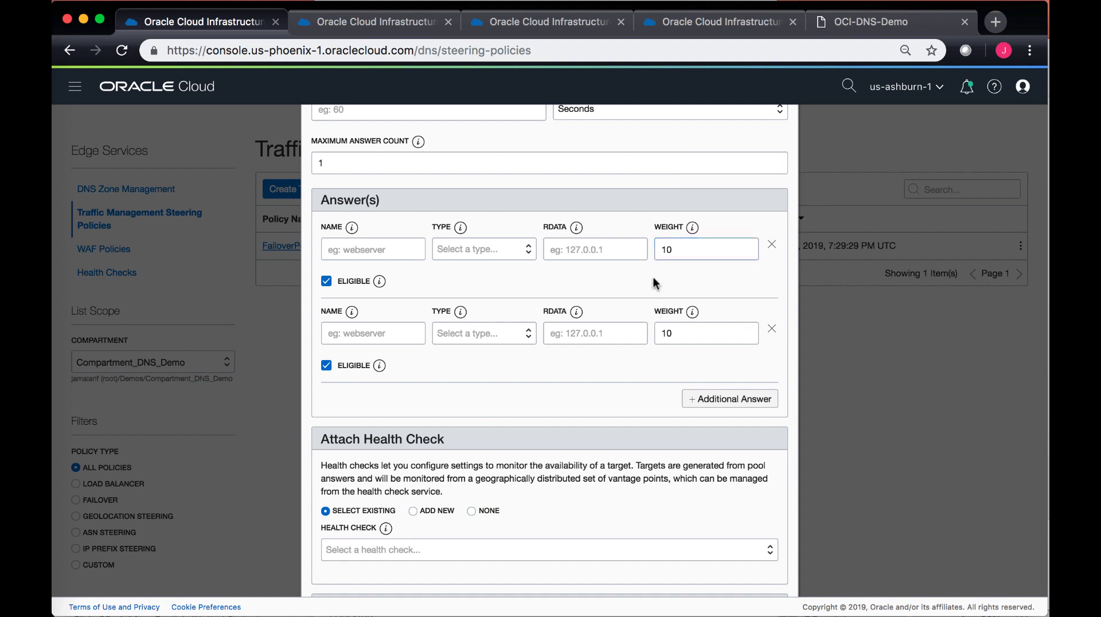
Step: Set the second answer's weight to 90
click(669, 333)
key(BackSpace)
text(9)
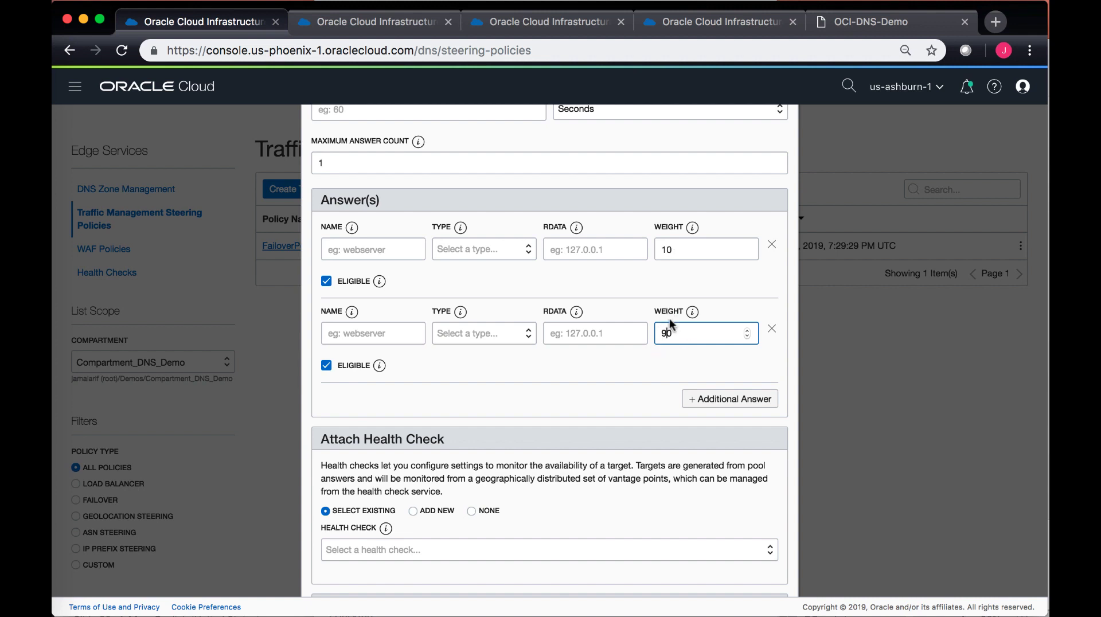
Step: Attach the existing health check HealthCheck_FailoverPolicy to the policy
scroll(605, 382, down, 5)
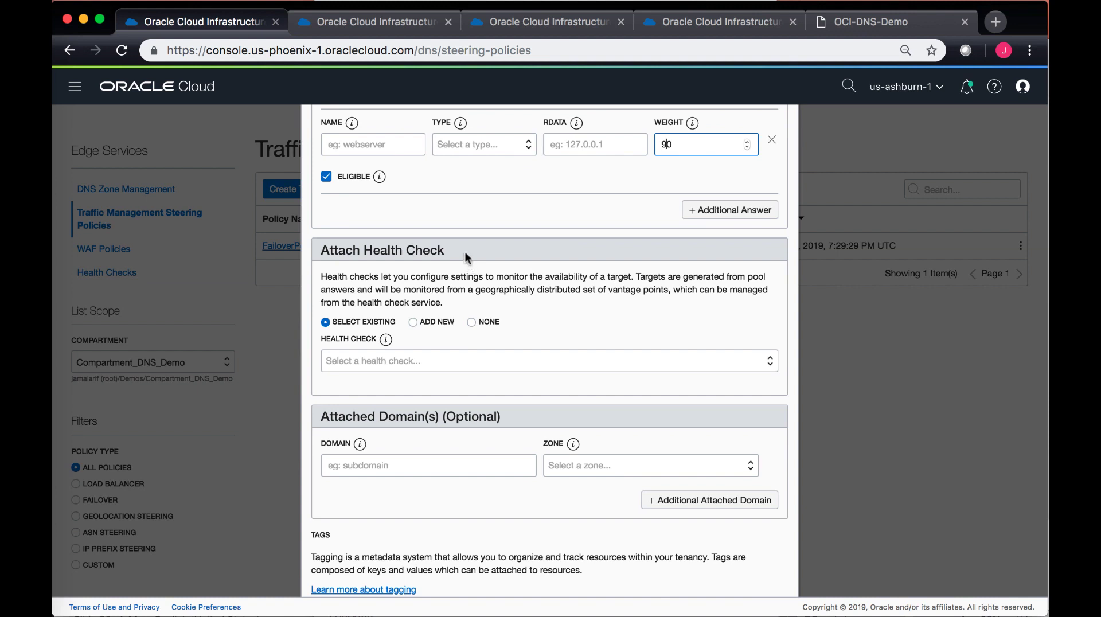
scroll(466, 252, down, 2)
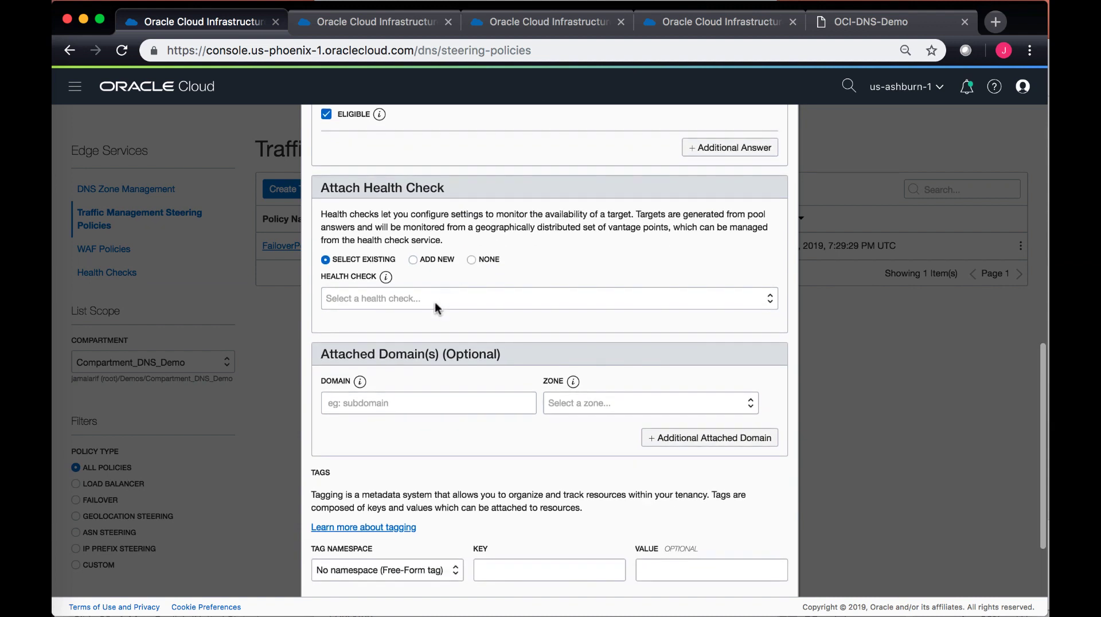
click(435, 301)
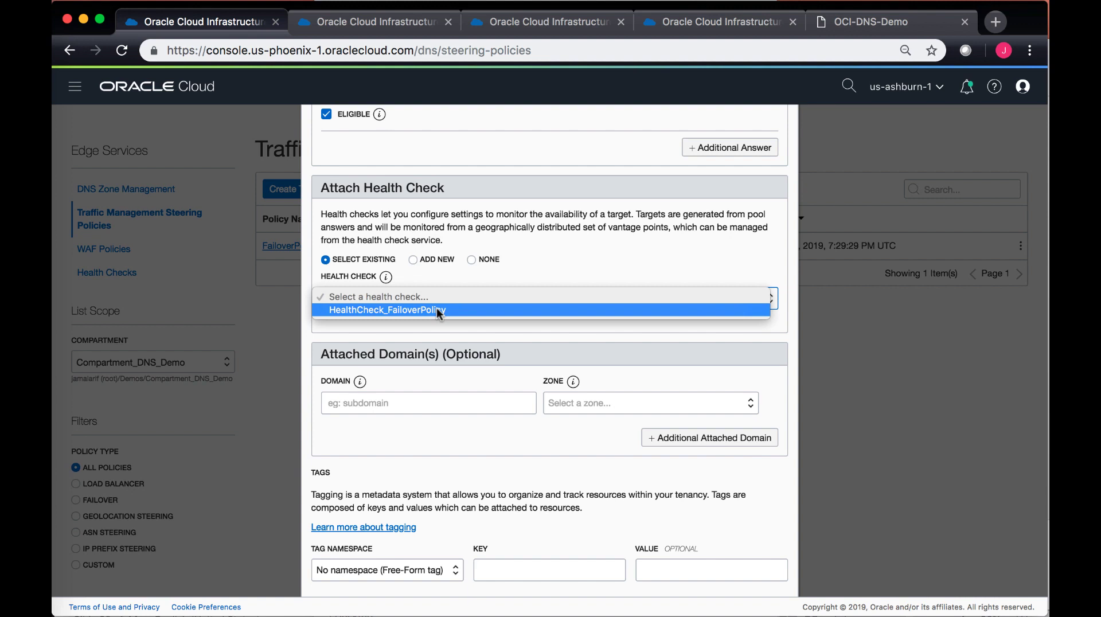
click(437, 310)
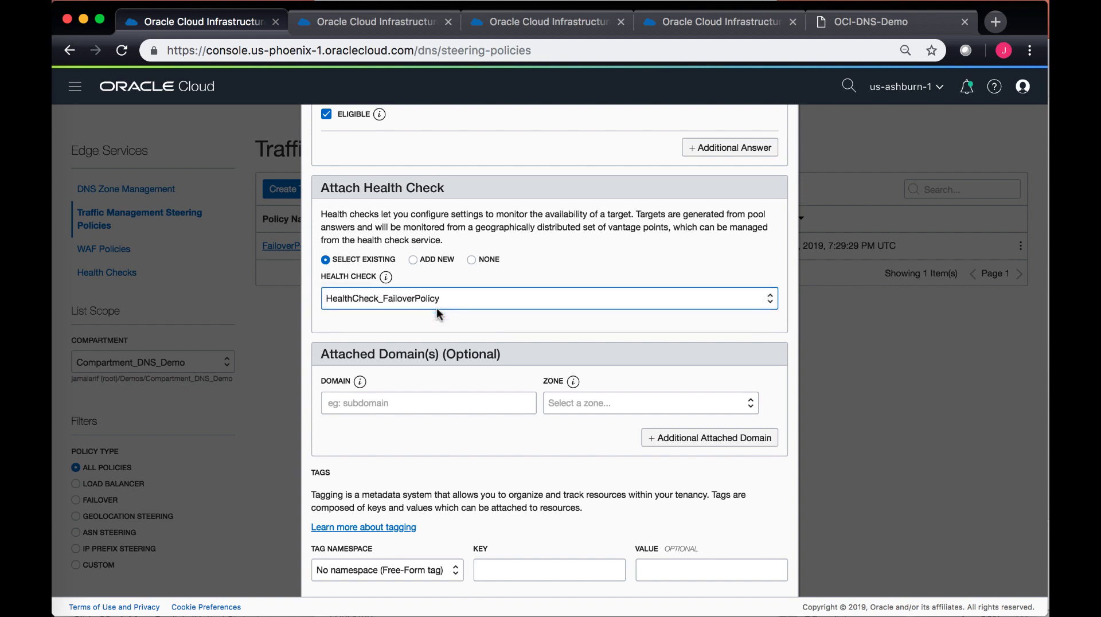
Step: Display the settings for adding a new health check and switch the health check option to None
click(431, 261)
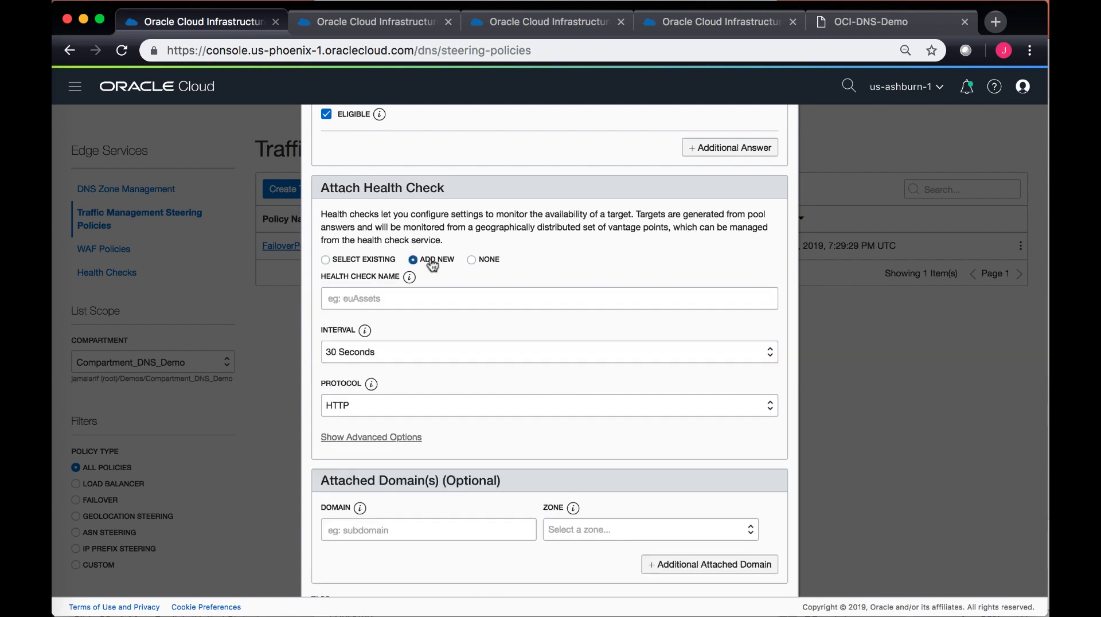
click(485, 263)
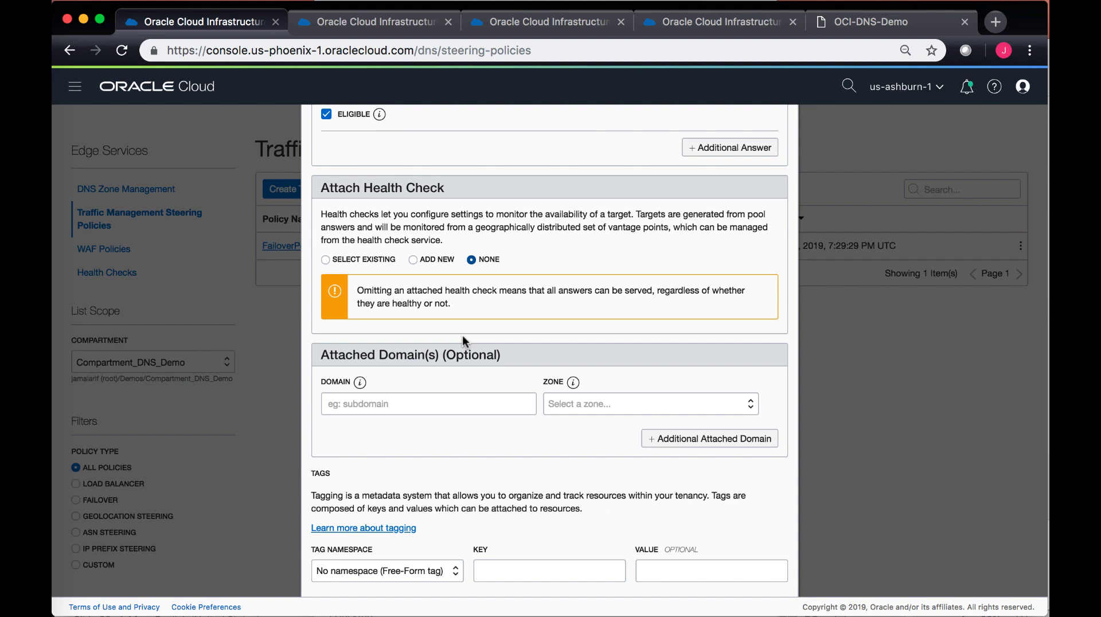
scroll(462, 335, down, 2)
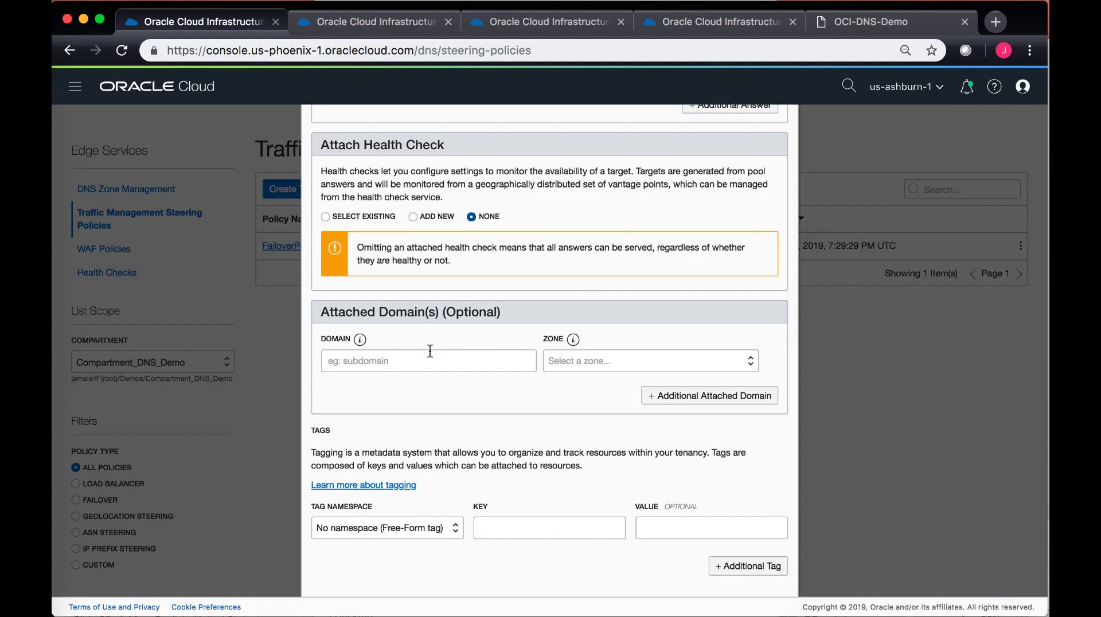
Step: Switch the policy type to Geolocation Steering and review its answer pools and steering rules
scroll(430, 350, up, 10)
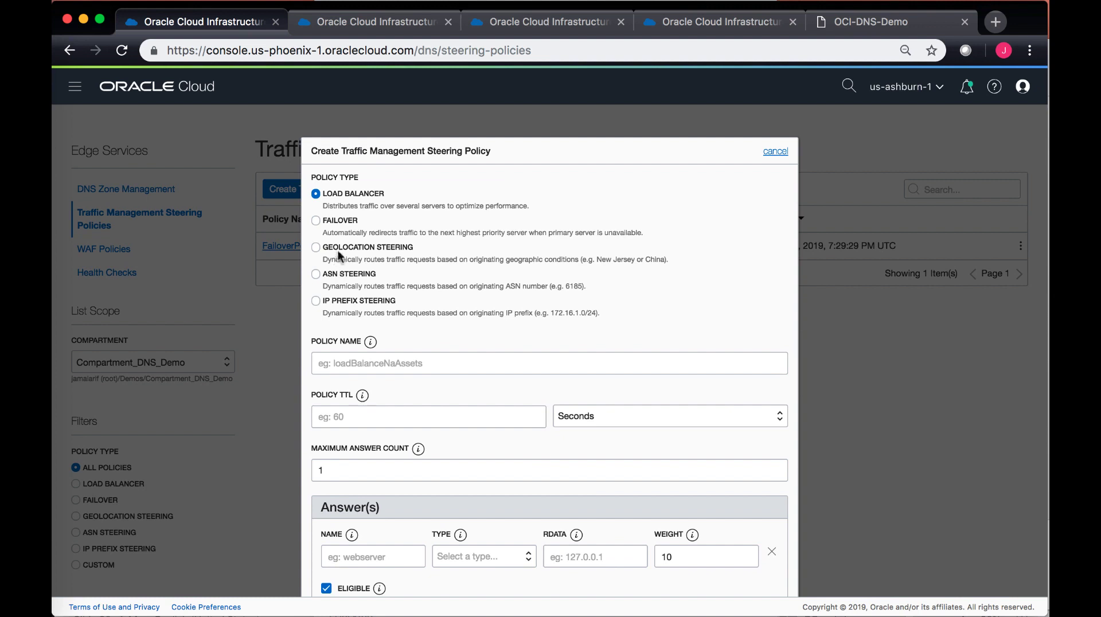
click(335, 250)
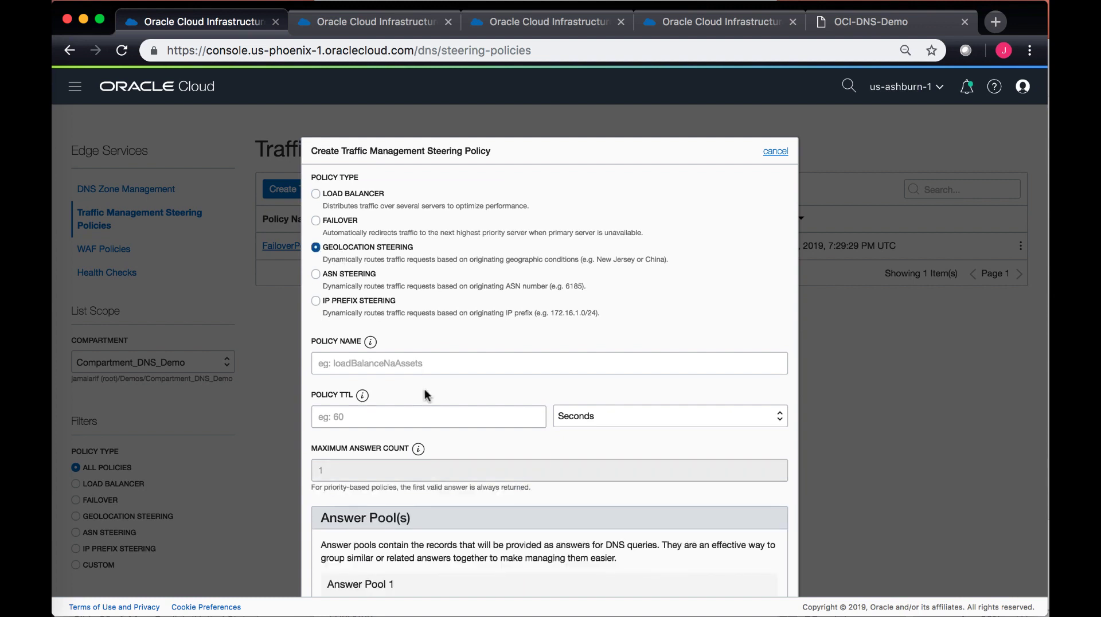
scroll(426, 395, down, 5)
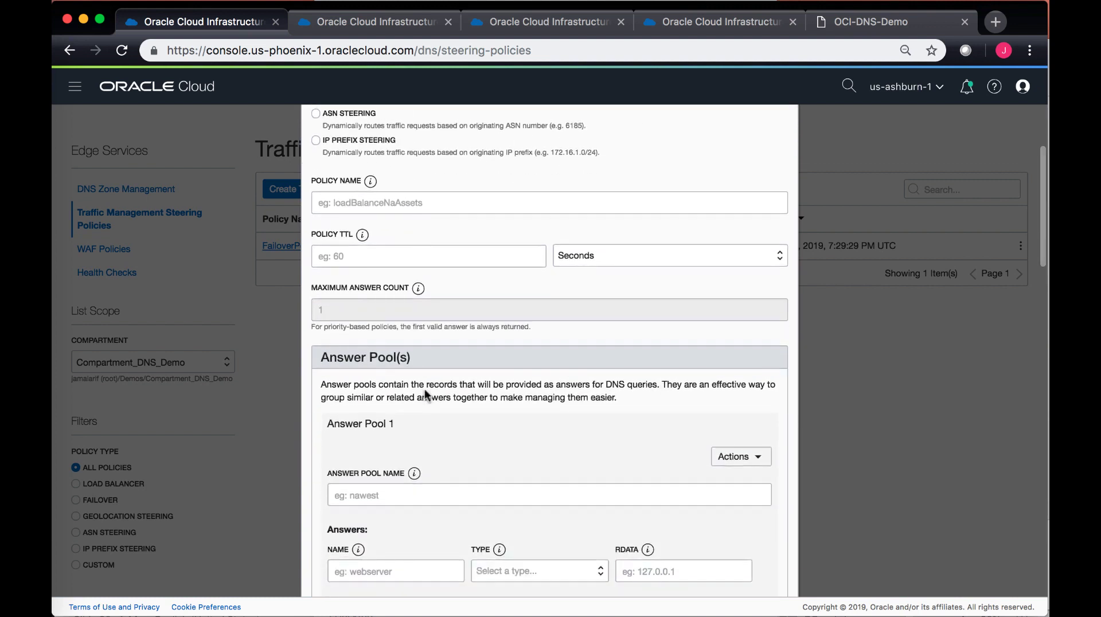
scroll(425, 394, down, 4)
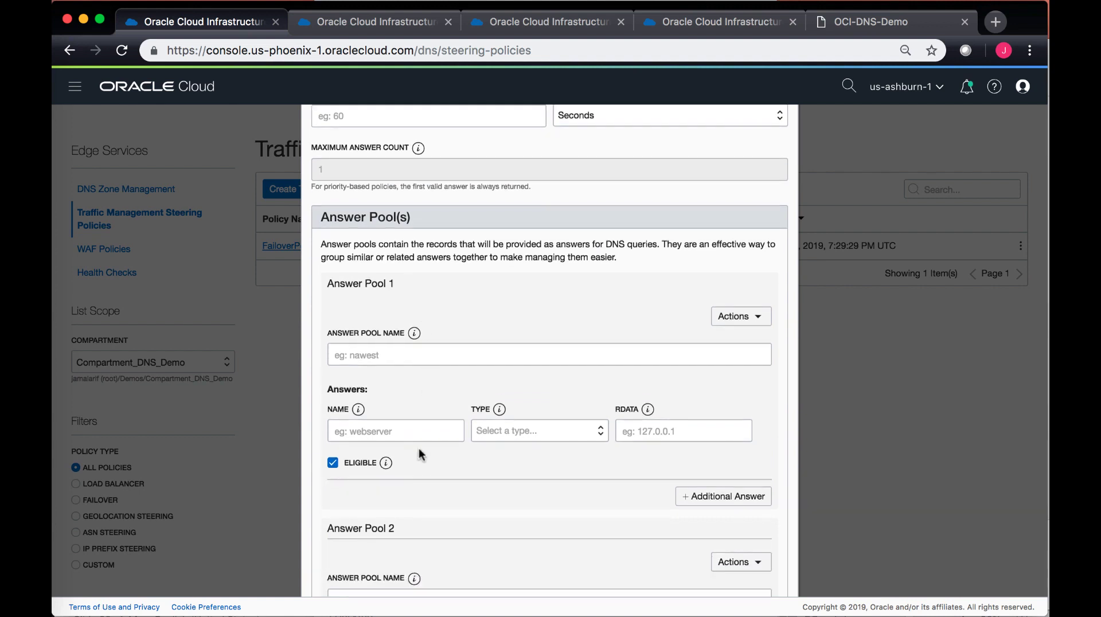
scroll(419, 452, down, 8)
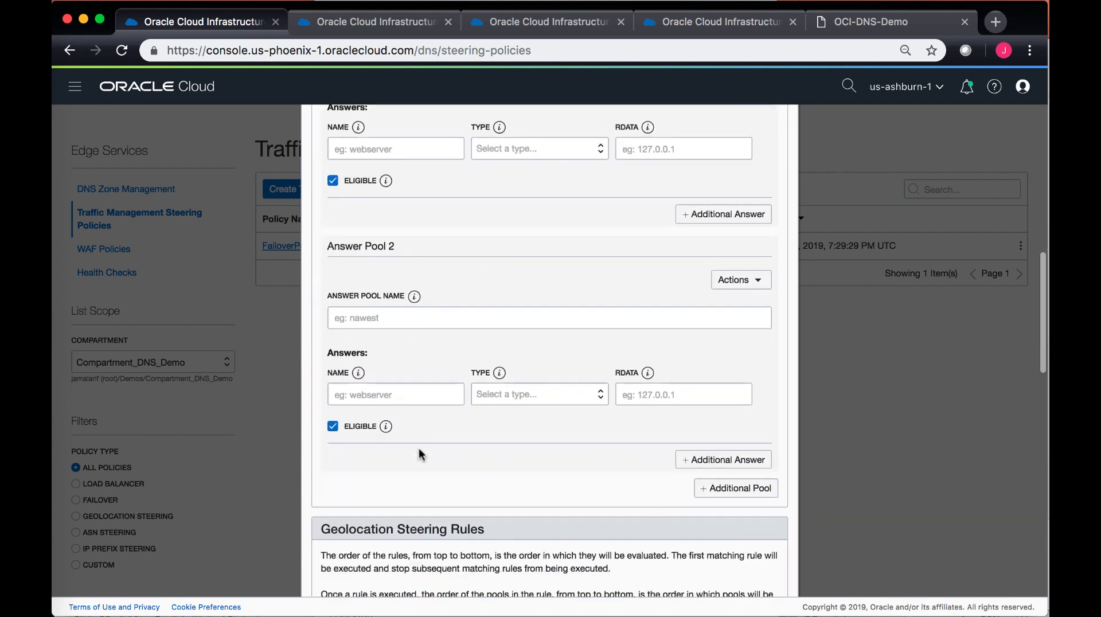
scroll(419, 455, down, 8)
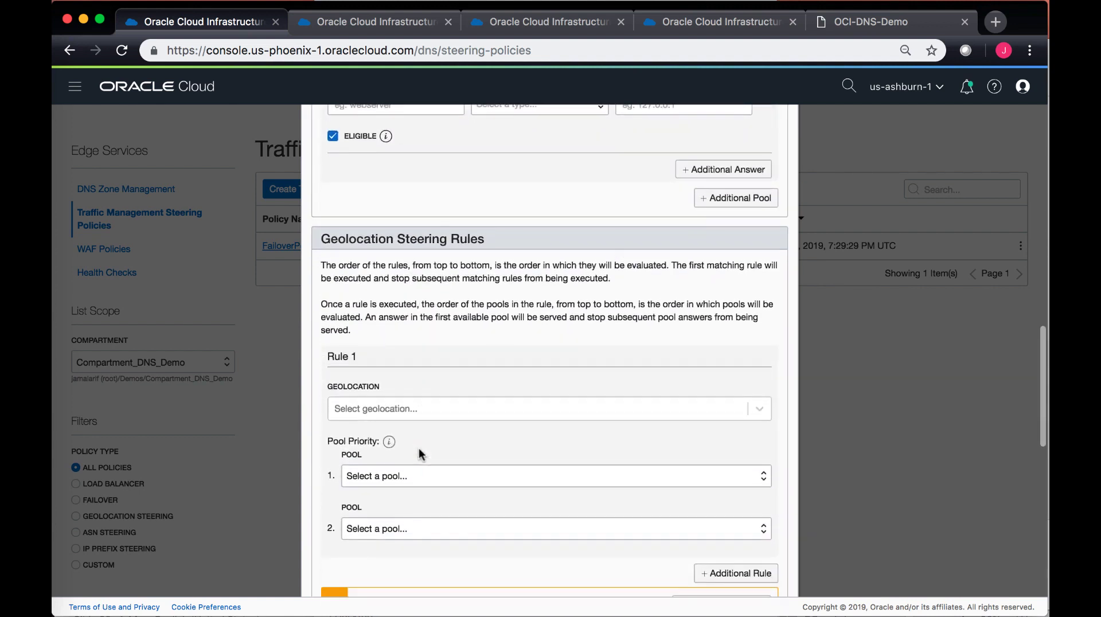
scroll(419, 451, down, 1)
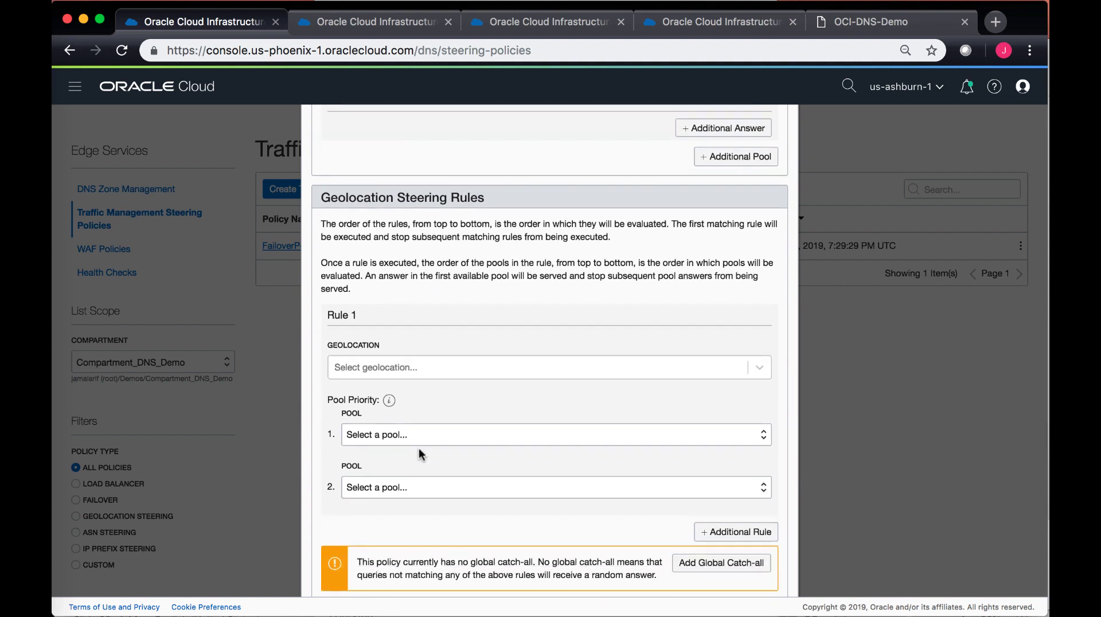
Step: Browse the continents, countries and regions available as the geolocation for Rule 1 without choosing one
click(424, 370)
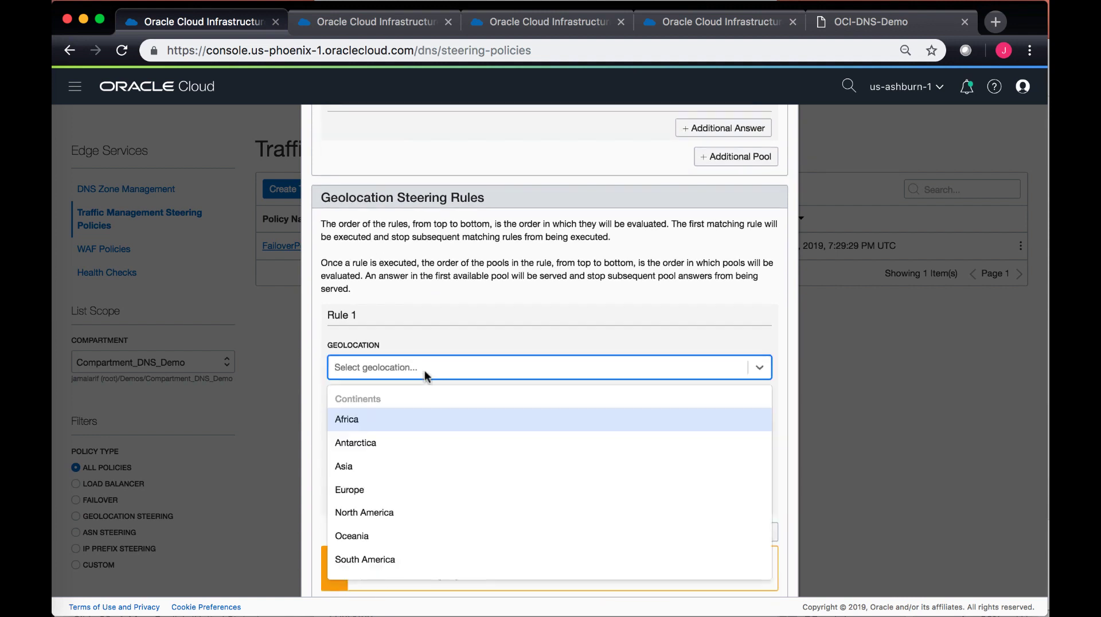
scroll(388, 396, down, 3)
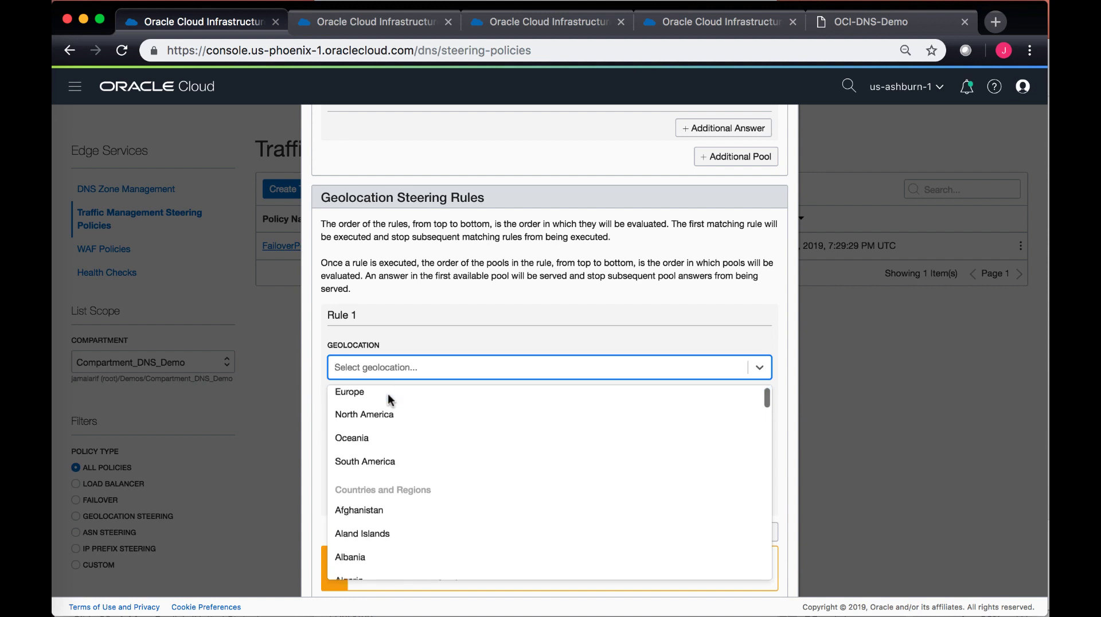
scroll(390, 475, down, 5)
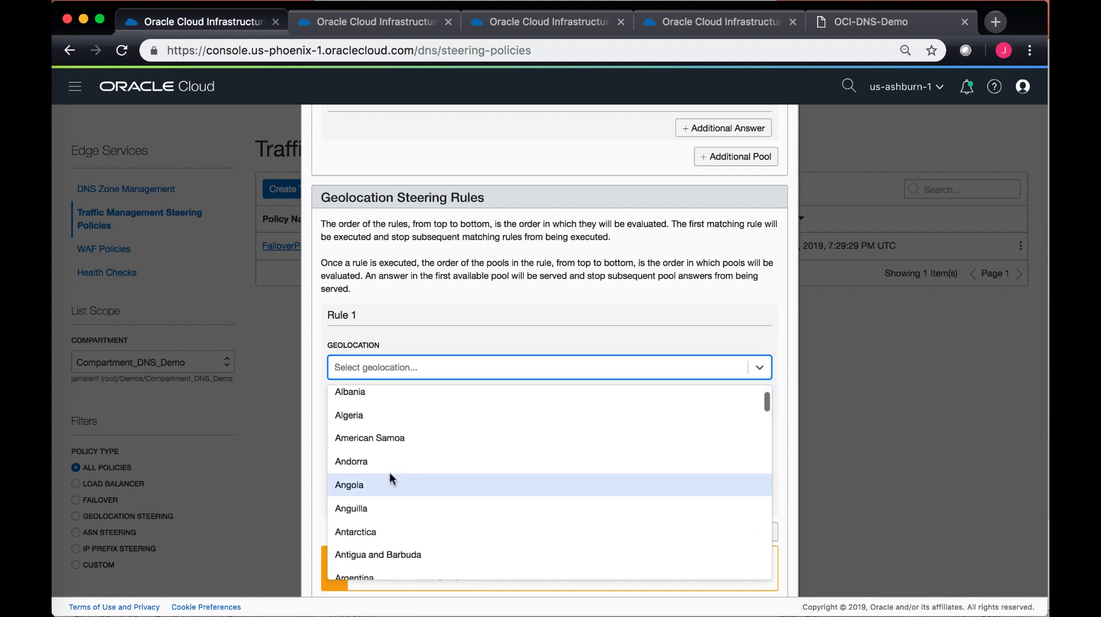
scroll(390, 472, down, 4)
scroll(390, 472, up, 4)
click(408, 295)
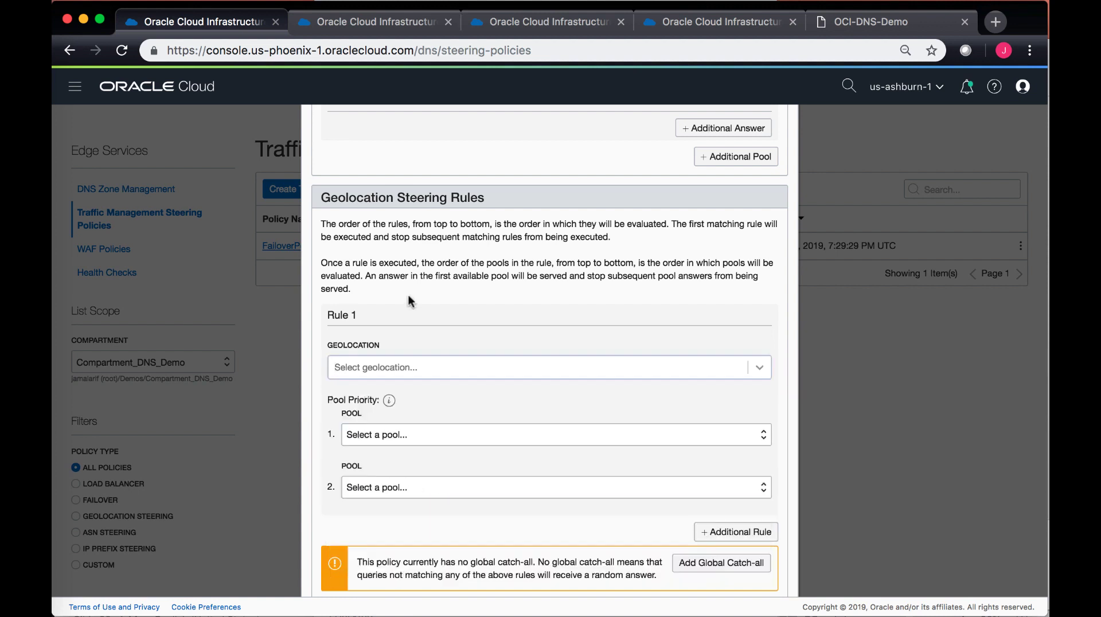
Step: Review the pool priority and global catch-all options, and set the health check option to Select Existing
scroll(405, 339, down, 3)
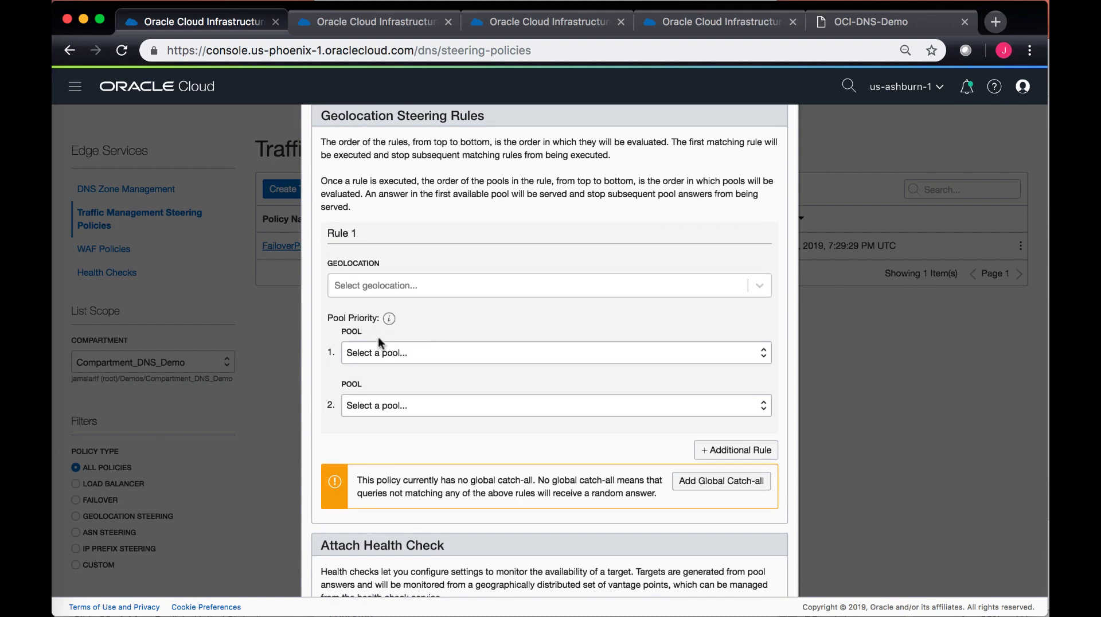
scroll(378, 338, down, 4)
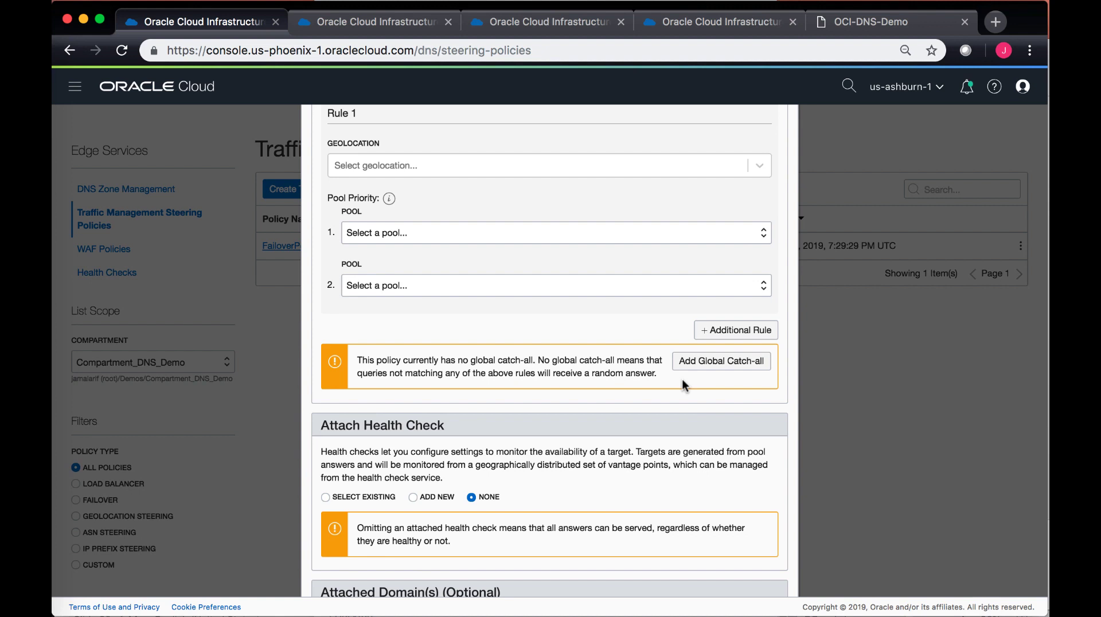
scroll(683, 383, down, 5)
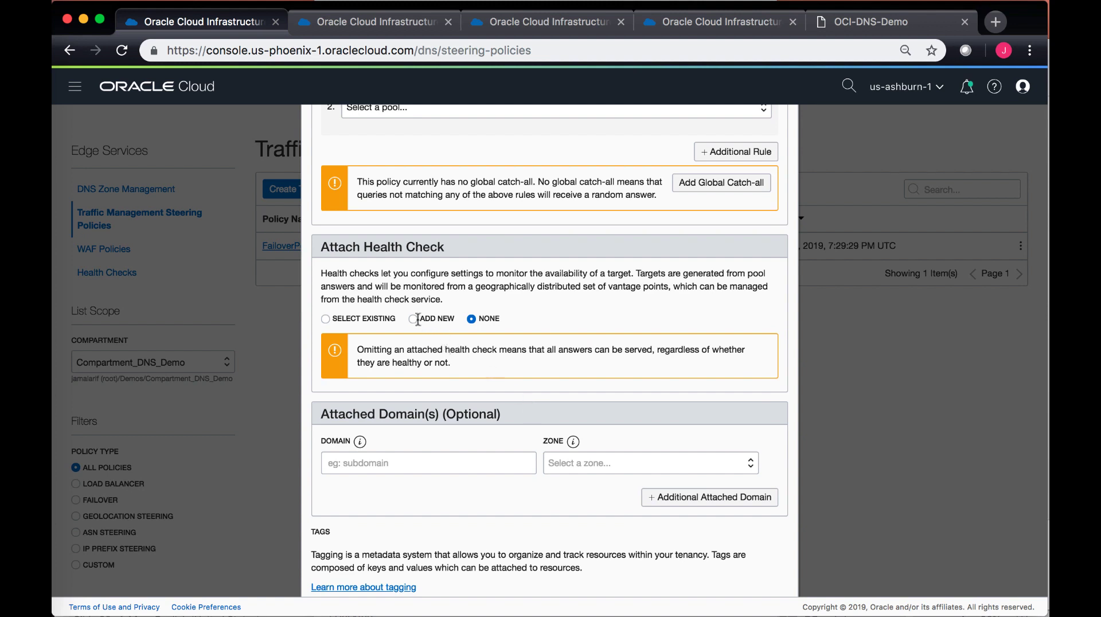
click(380, 321)
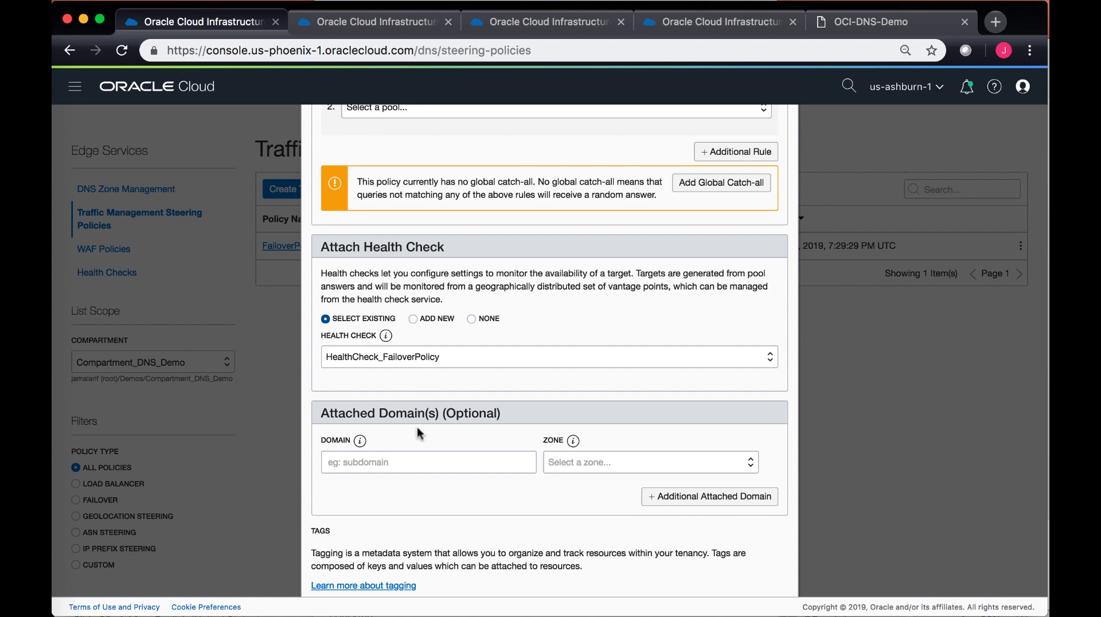
Step: Switch the policy type to ASN Steering and review its answer pools and ASN rule settings
scroll(418, 427, up, 15)
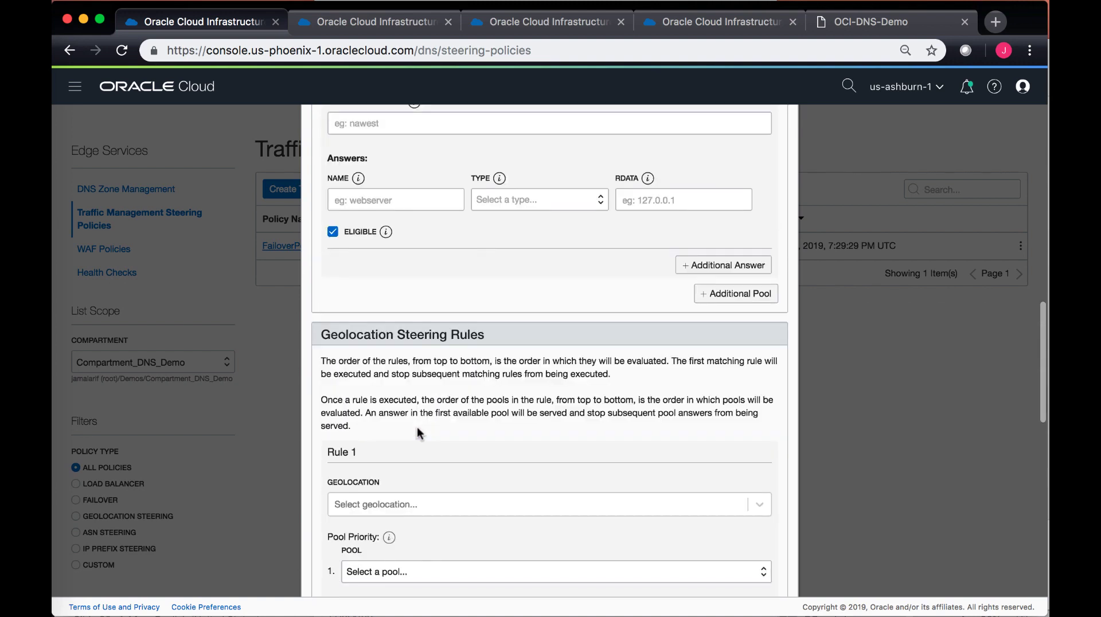
scroll(418, 426, up, 5)
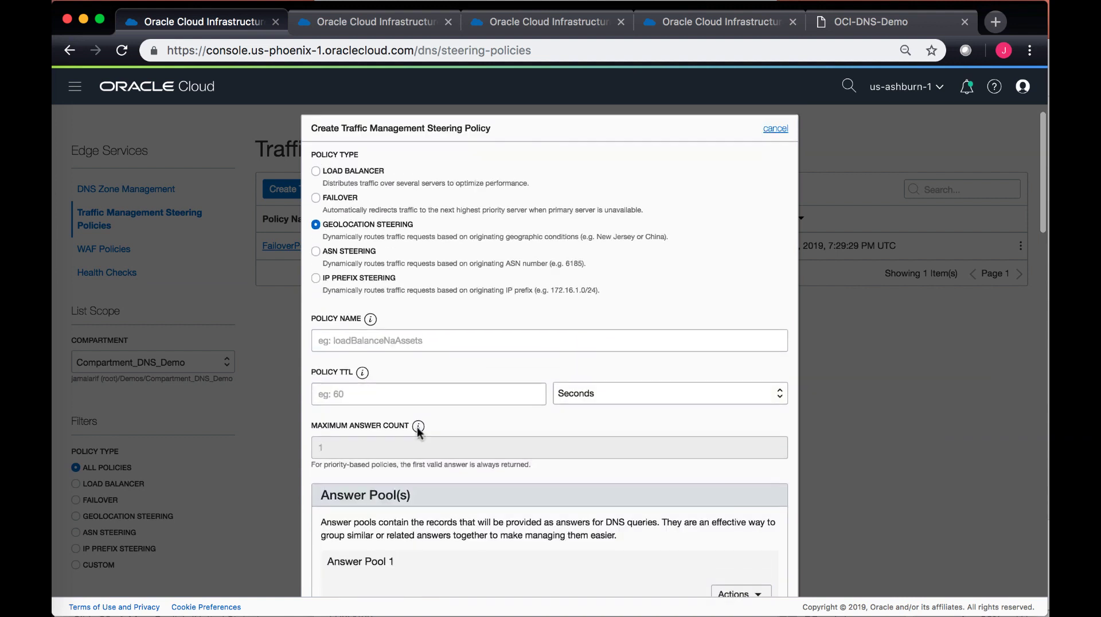
click(338, 254)
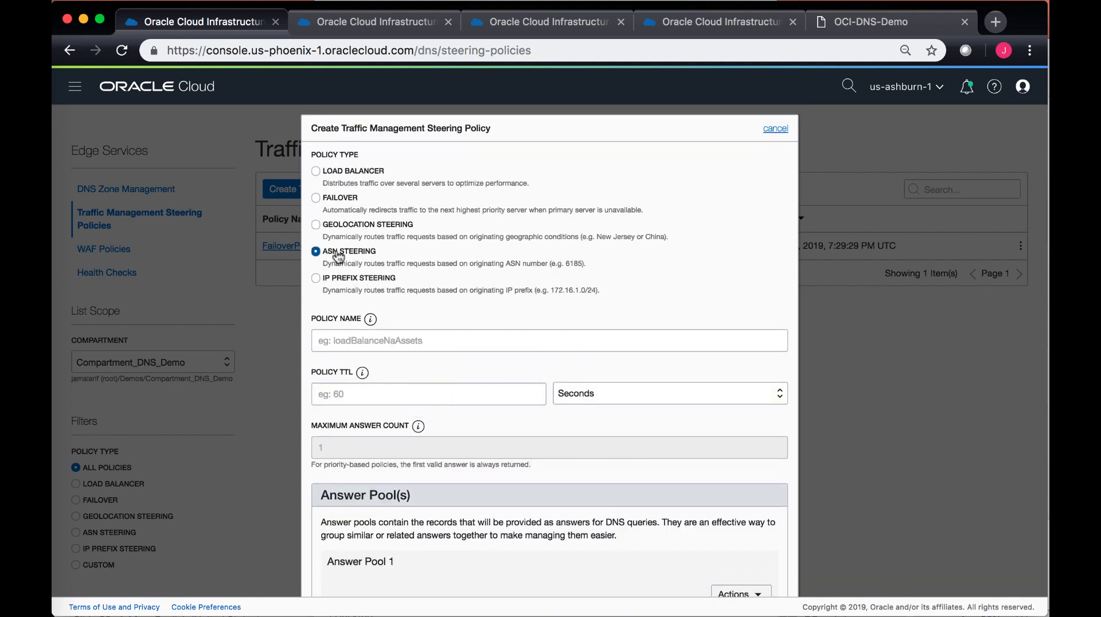
scroll(480, 345, down, 10)
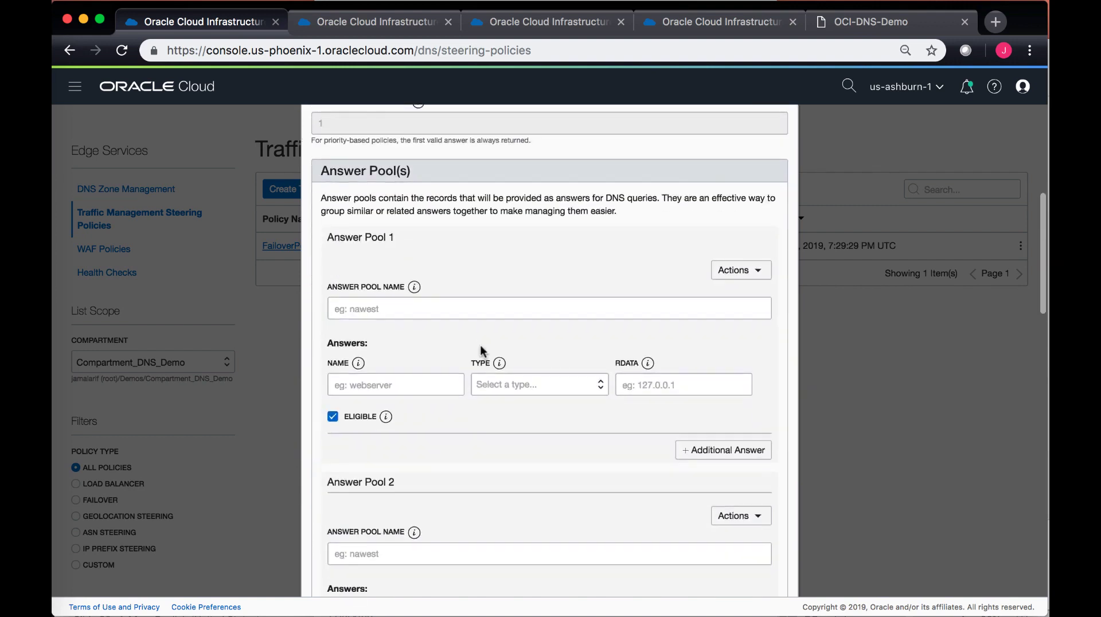
scroll(481, 345, down, 5)
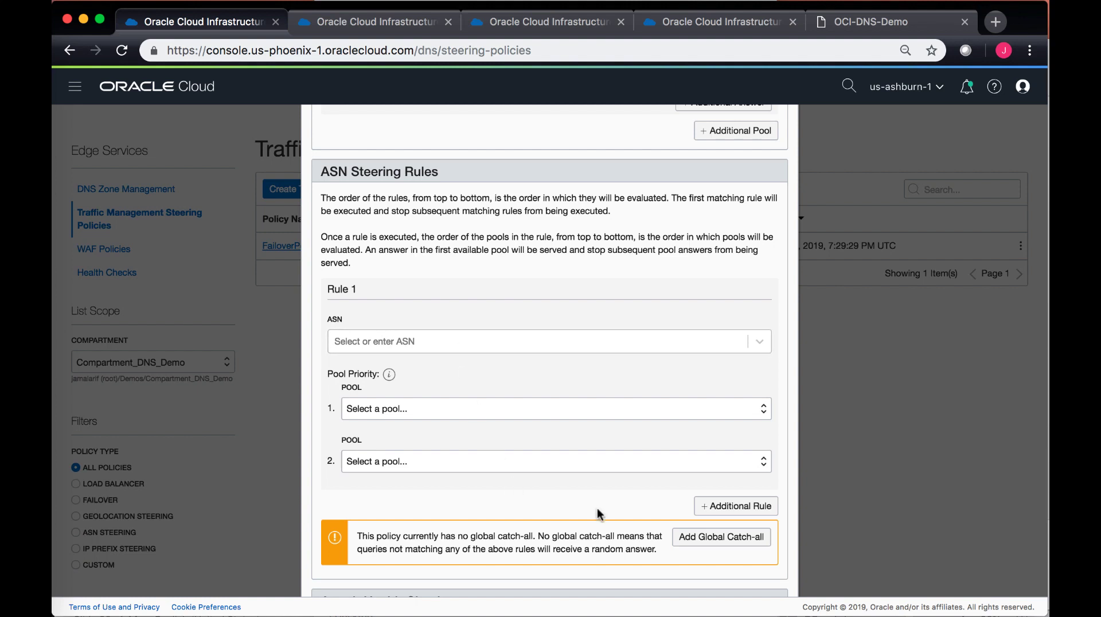
Step: Switch the policy type to IP Prefix Steering
scroll(535, 445, up, 15)
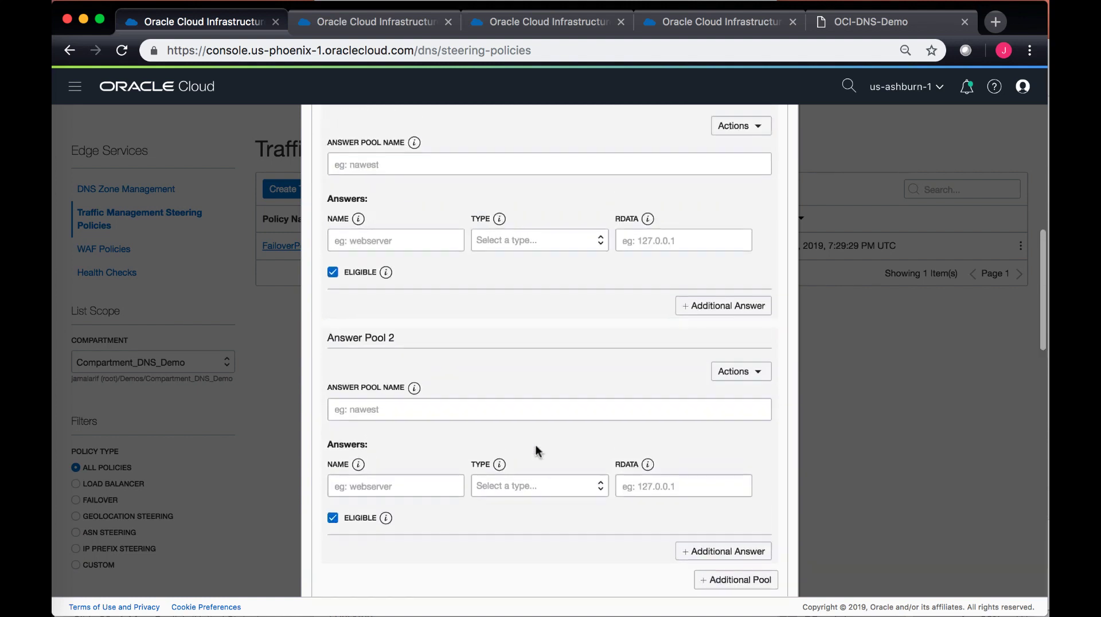
click(371, 206)
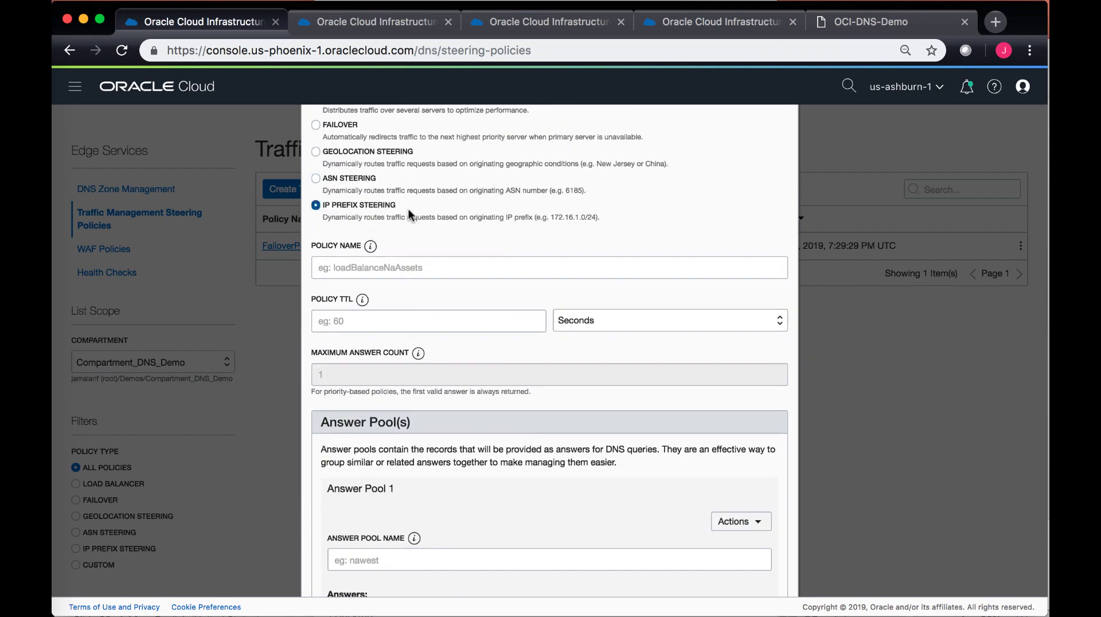
Step: Enter 1.1.1.1/24 as the subnet address of Rule 1 in the IP prefix steering rules
scroll(601, 370, down, 10)
scroll(602, 373, down, 5)
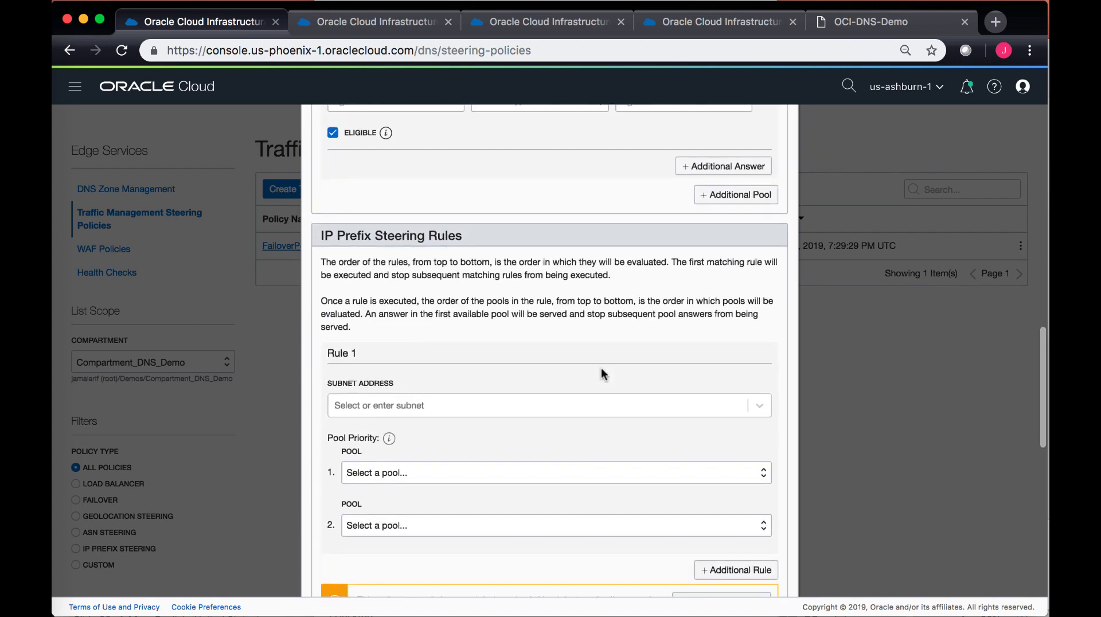
click(603, 345)
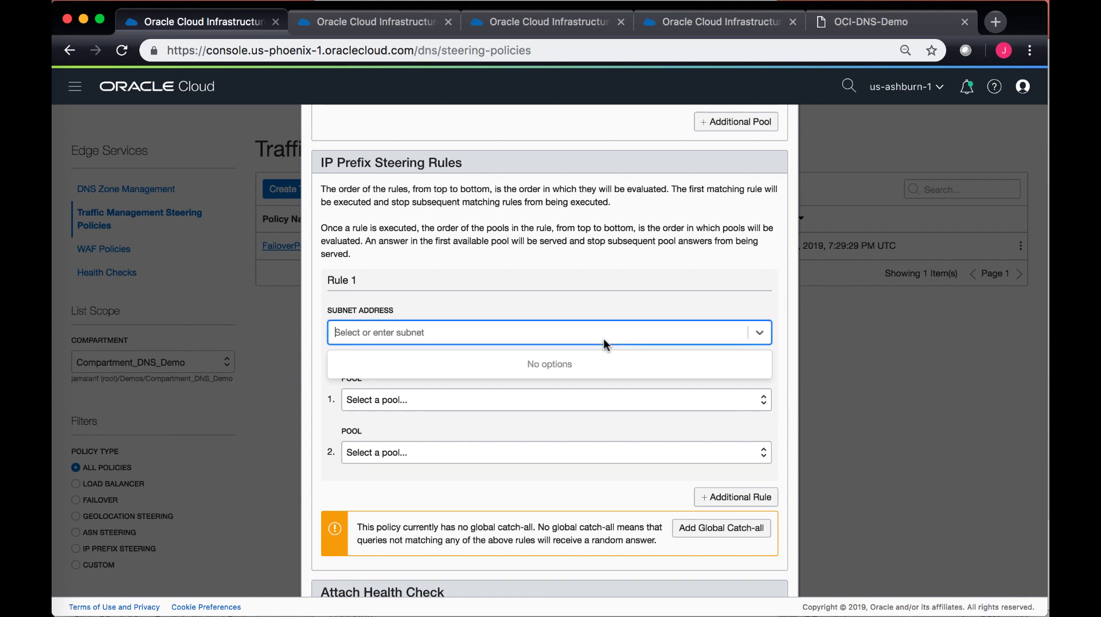
text(1.1.1.1/)
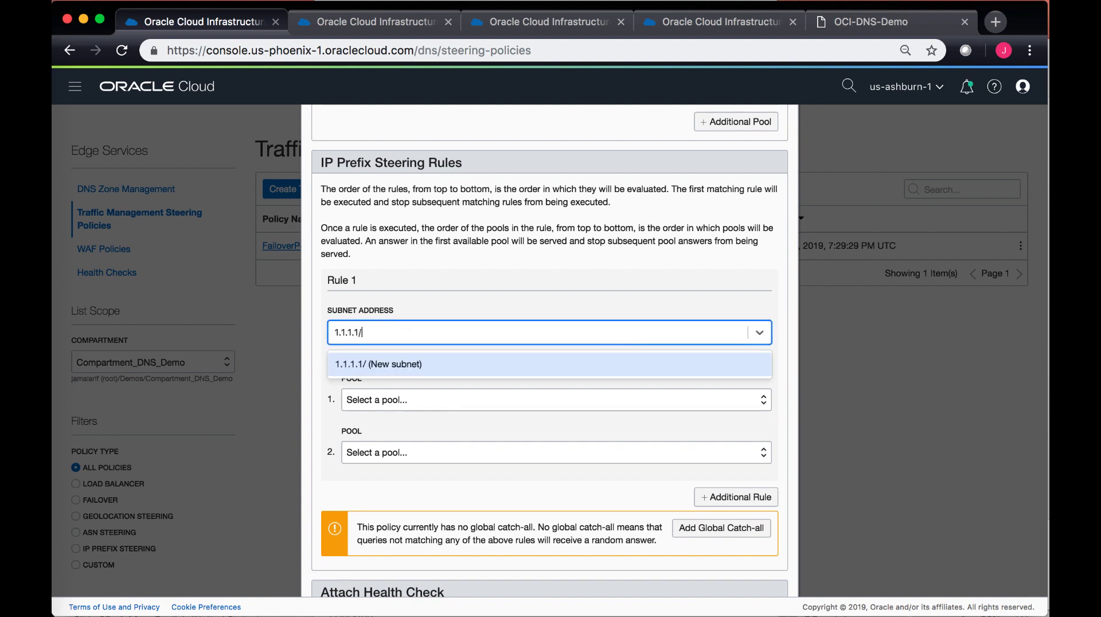
text(24)
key(Return)
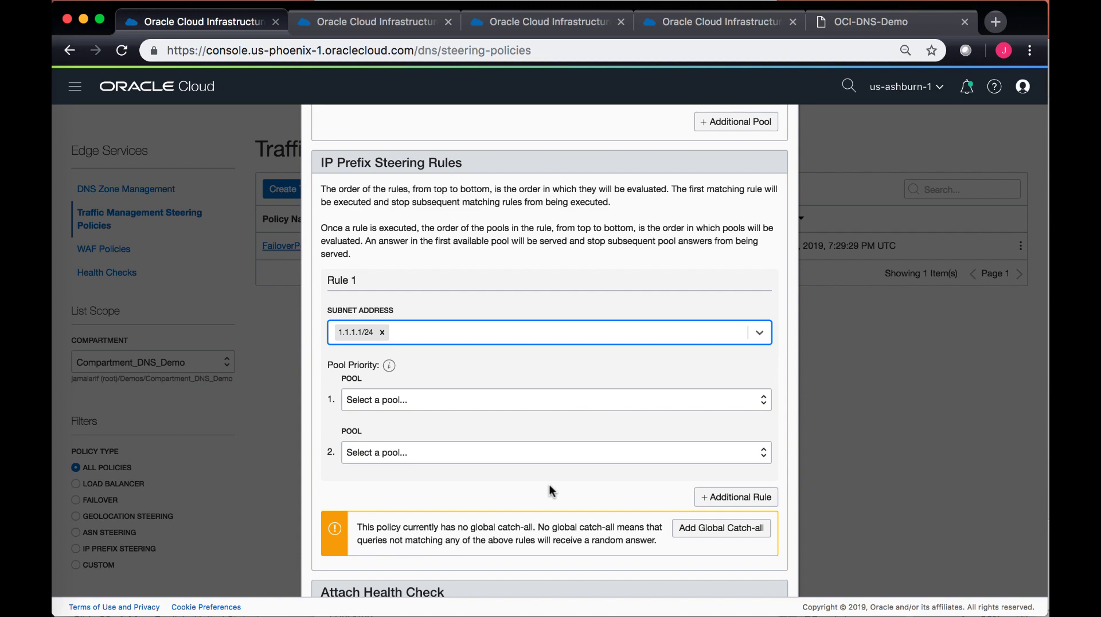
Step: Switch the policy type to Geolocation Steering, name the policy GeoLocationPolicy and set its TTL to 30 seconds
scroll(549, 486, up, 15)
scroll(549, 485, up, 5)
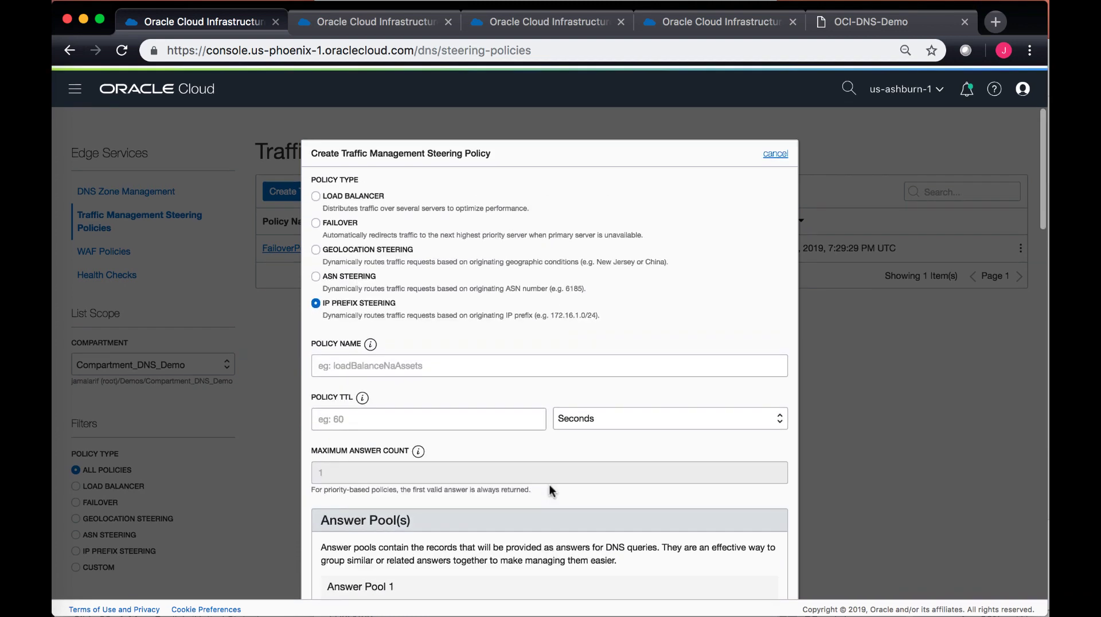
click(395, 254)
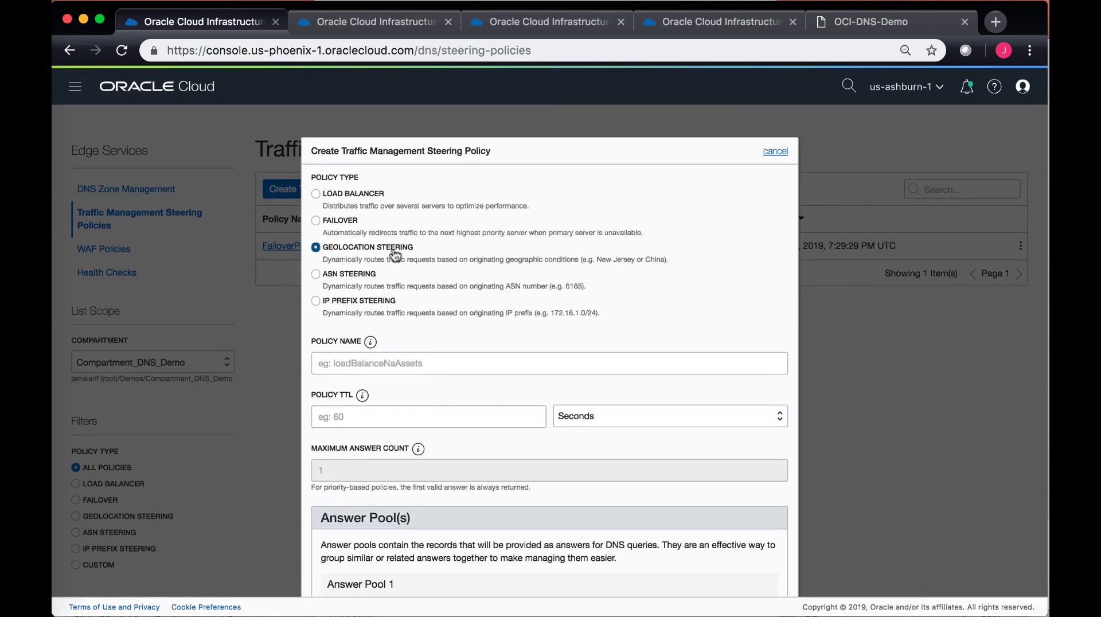
scroll(504, 326, down, 2)
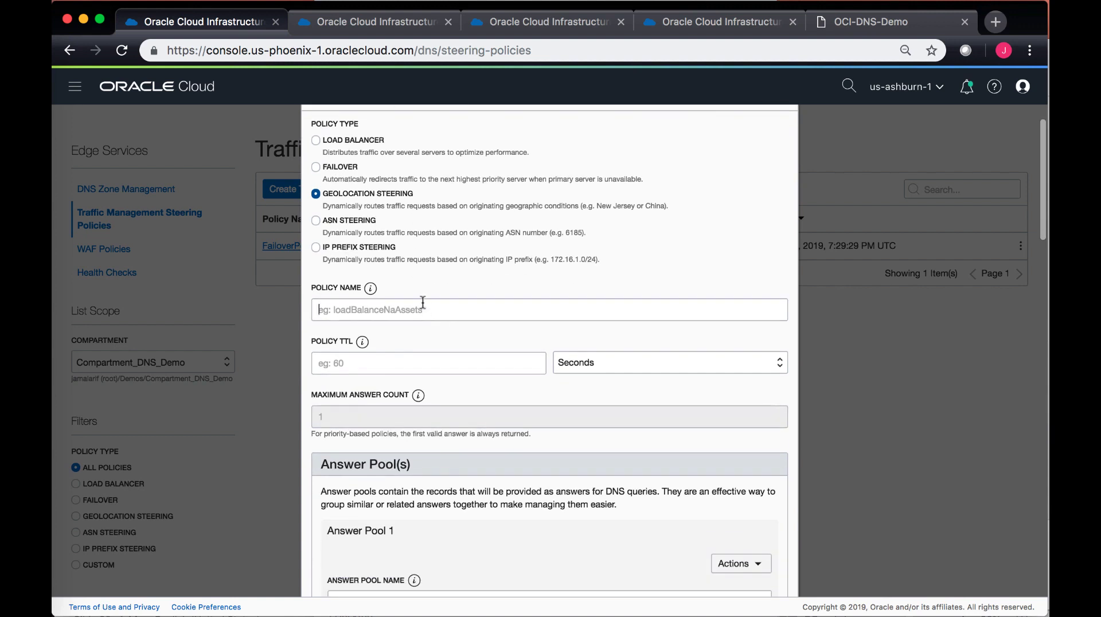
click(423, 309)
text(GeoLocati)
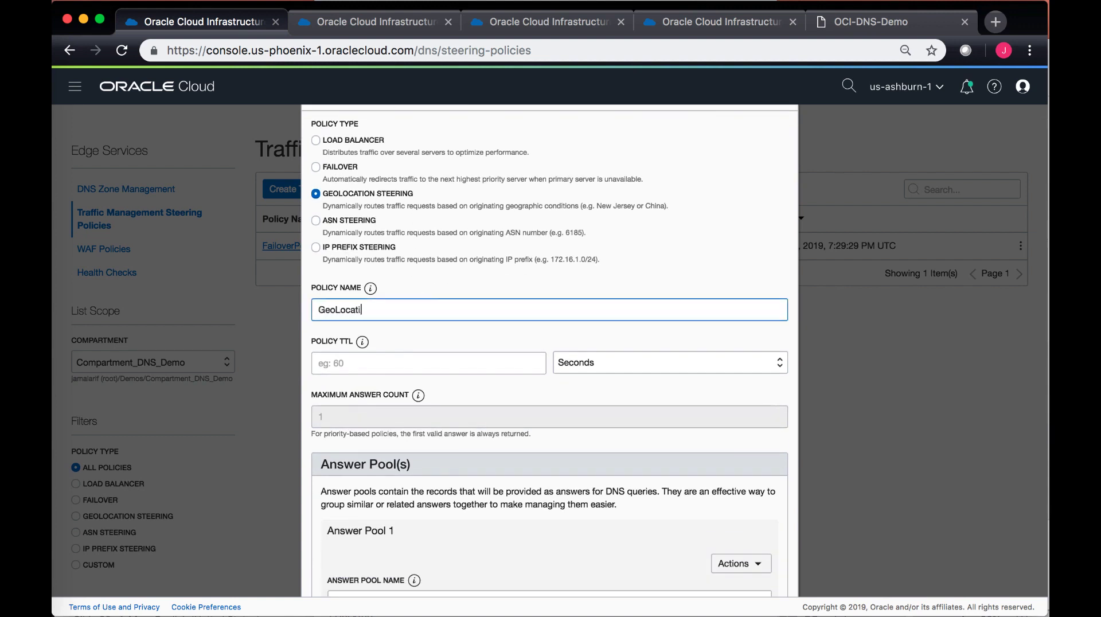
text(onPolicy)
key(Tab)
text(30)
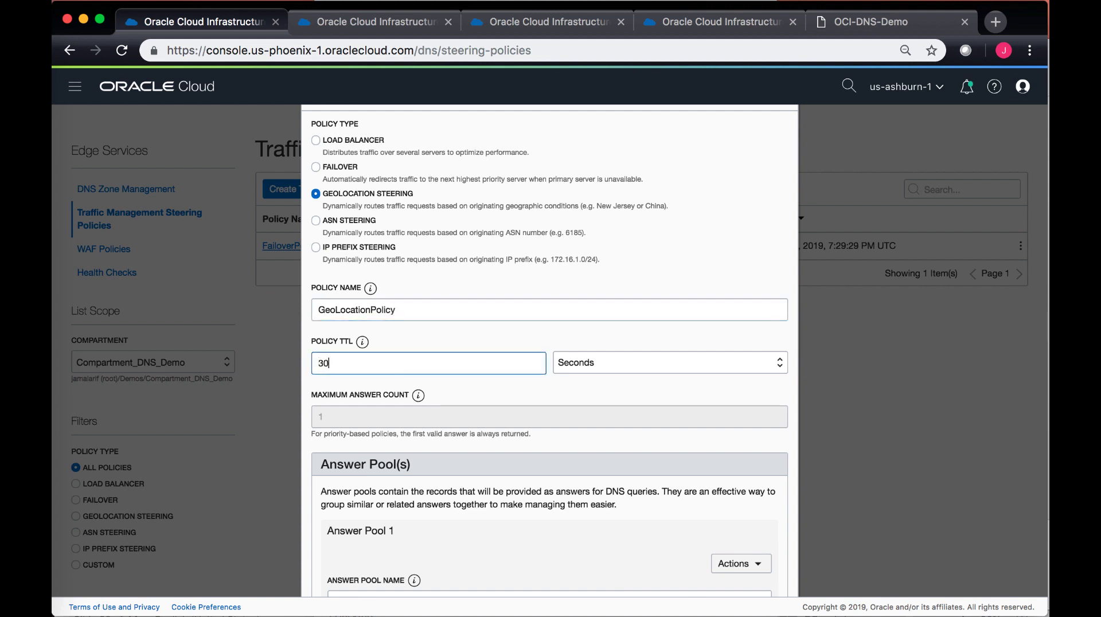
Step: Name Answer Pool 1 Webserver1 and give it an answer named Webserver1 of type A
scroll(440, 400, down, 5)
scroll(411, 494, down, 5)
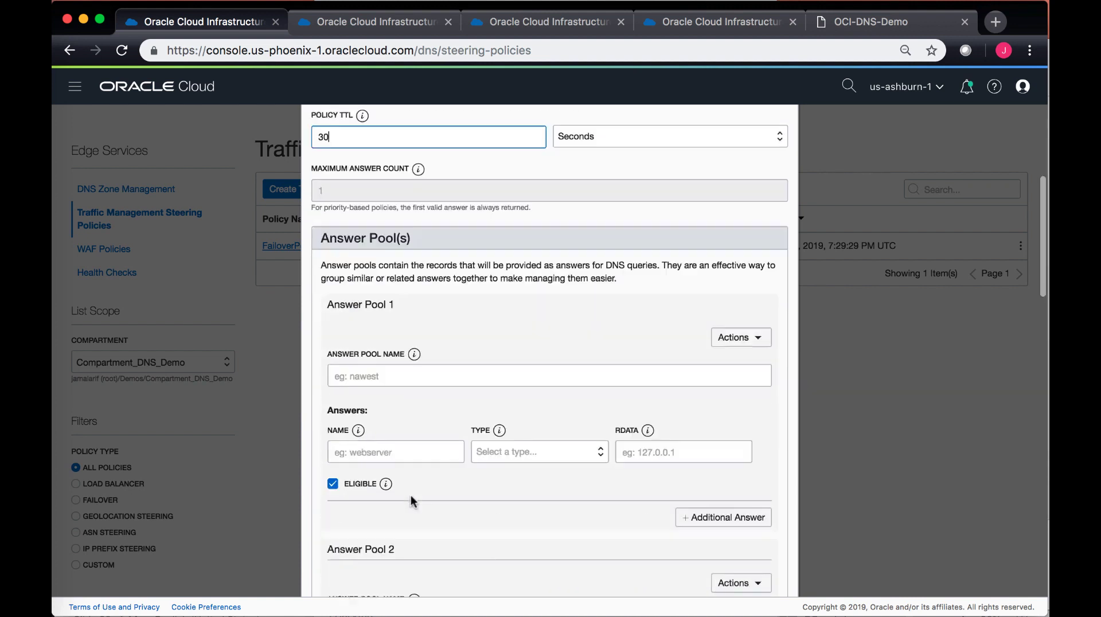
click(401, 335)
text(Webser)
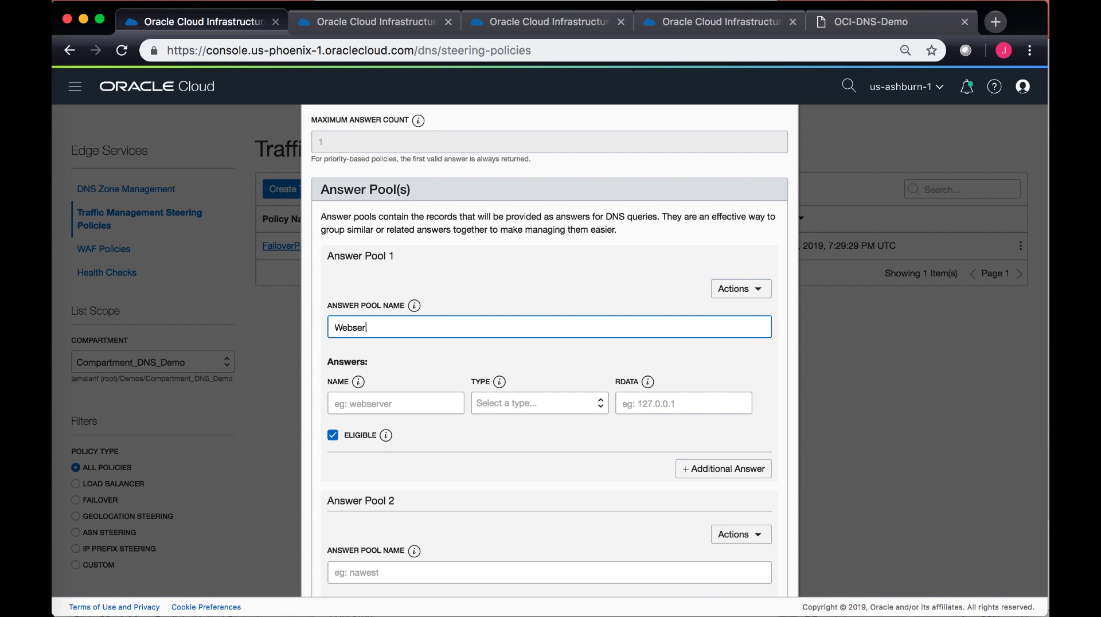
text(ver1)
click(403, 396)
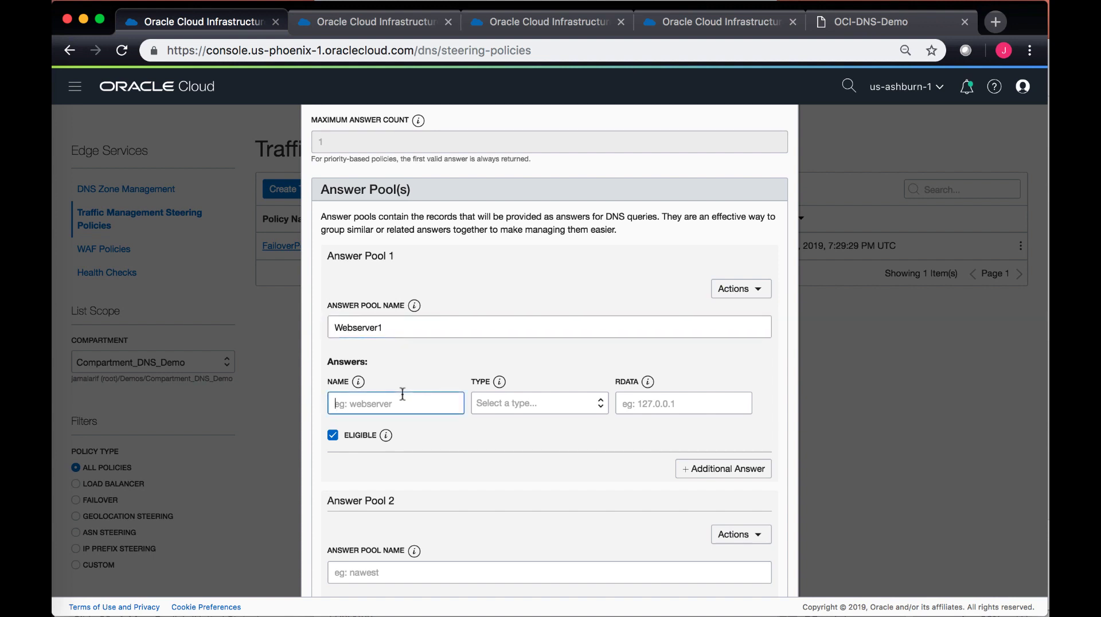
text(Webserver1)
key(Tab)
click(517, 406)
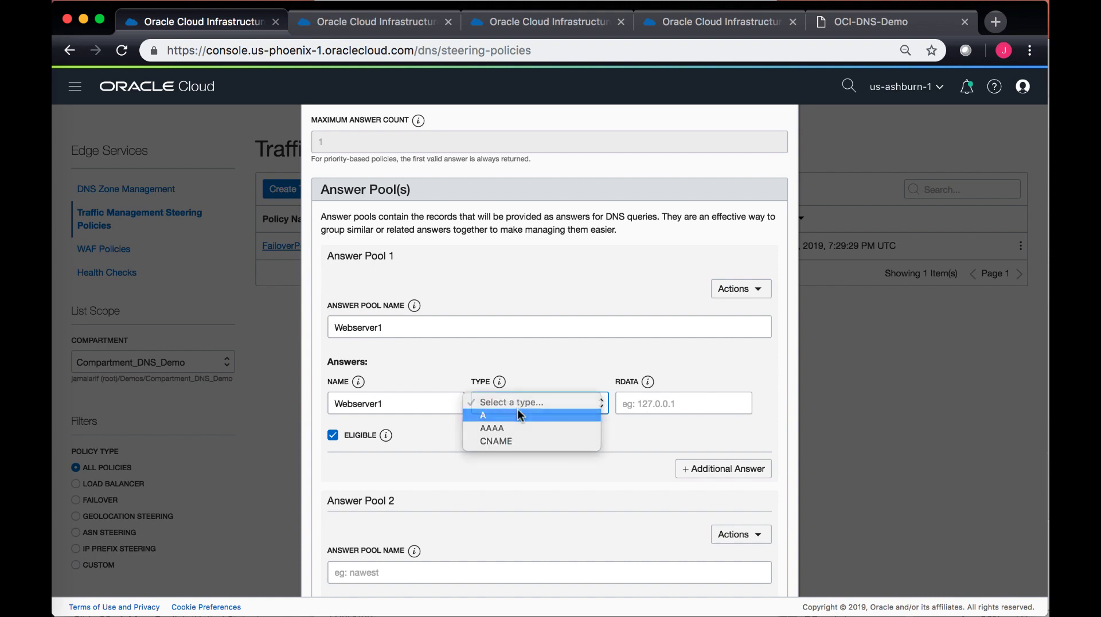
click(516, 415)
click(666, 405)
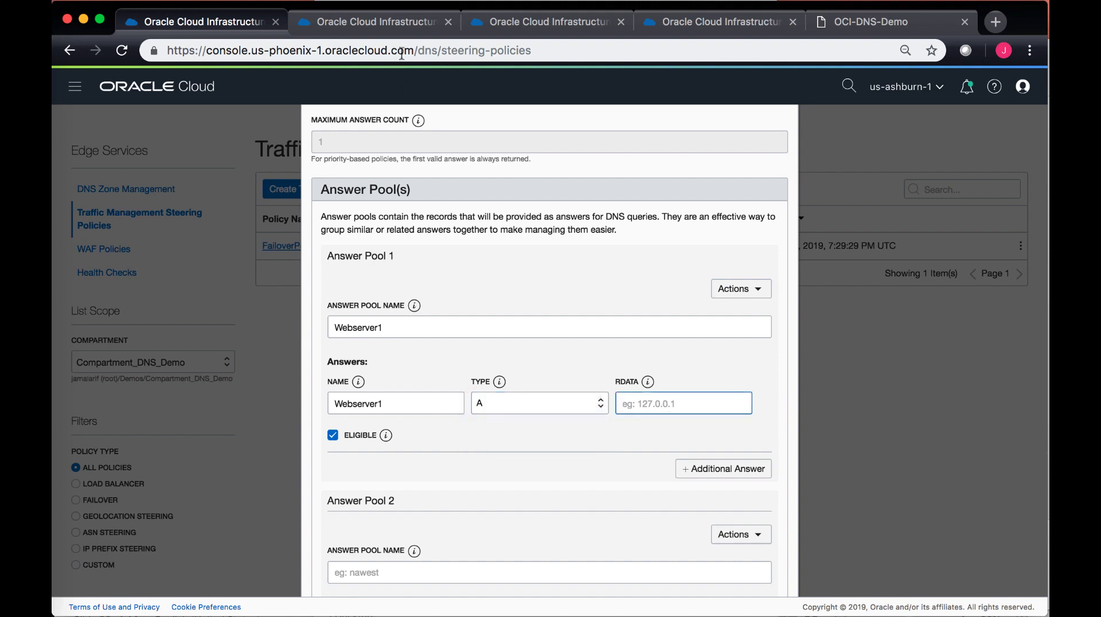
click(397, 32)
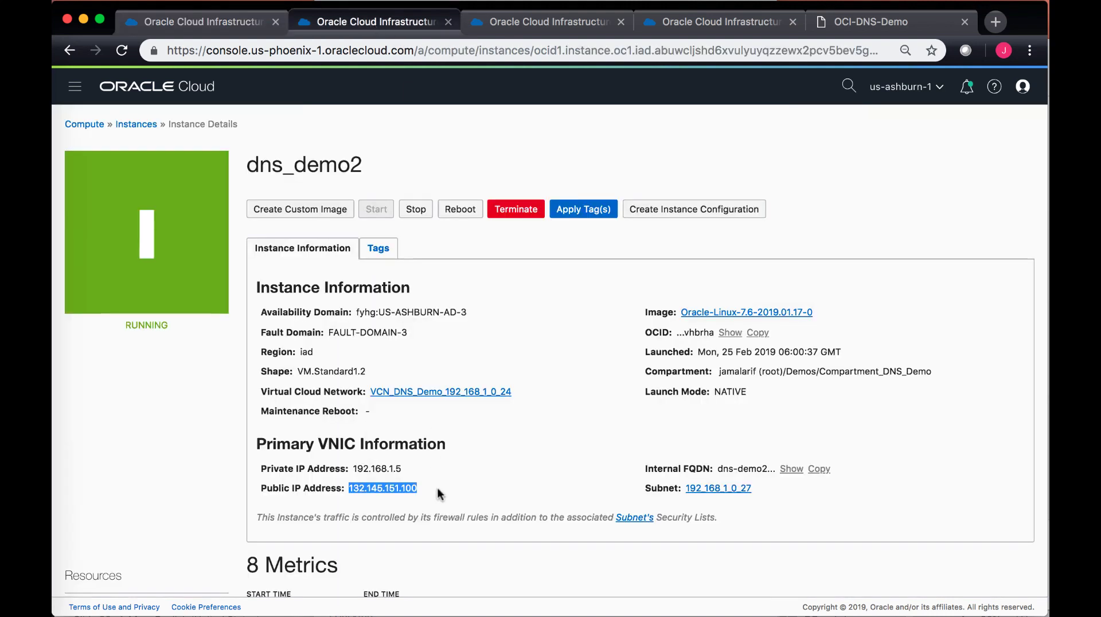
click(510, 32)
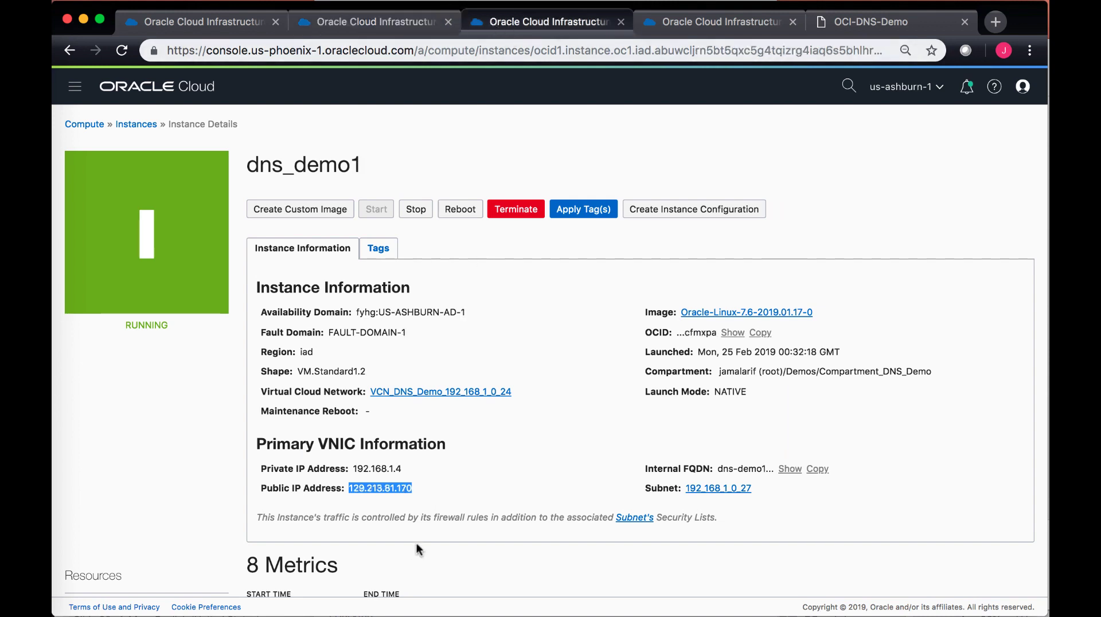
click(221, 23)
click(671, 401)
text(129.213.81.170)
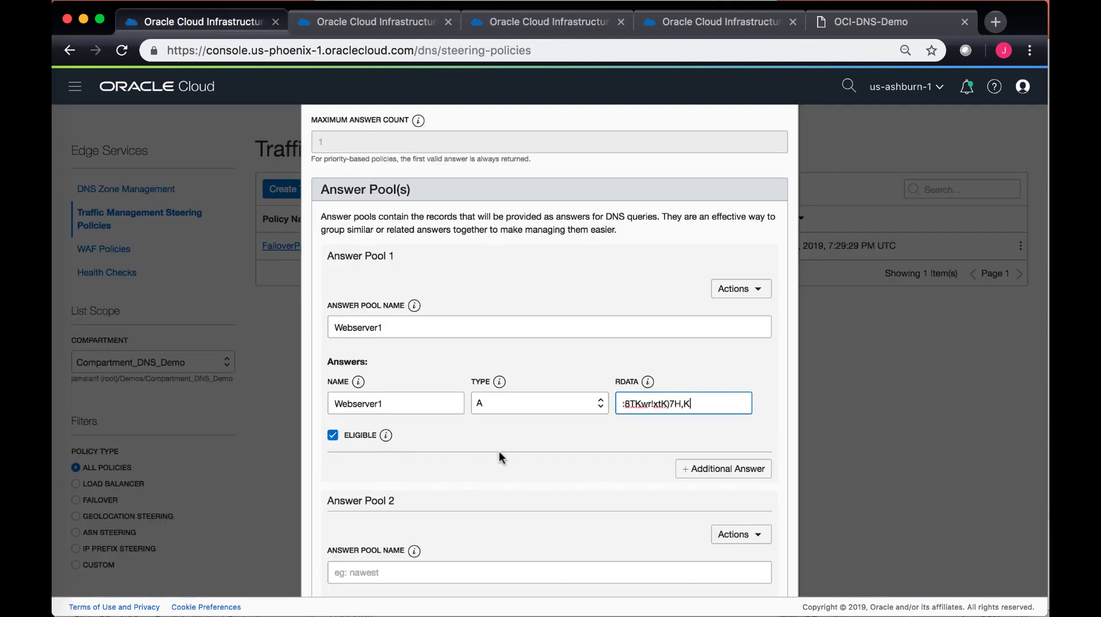
key(super+a)
key(BackSpace)
Step: Copy the public IP address 129.213.81.170 of the dns_demo1 instance into the RDATA of the Webserver1 answer
click(515, 27)
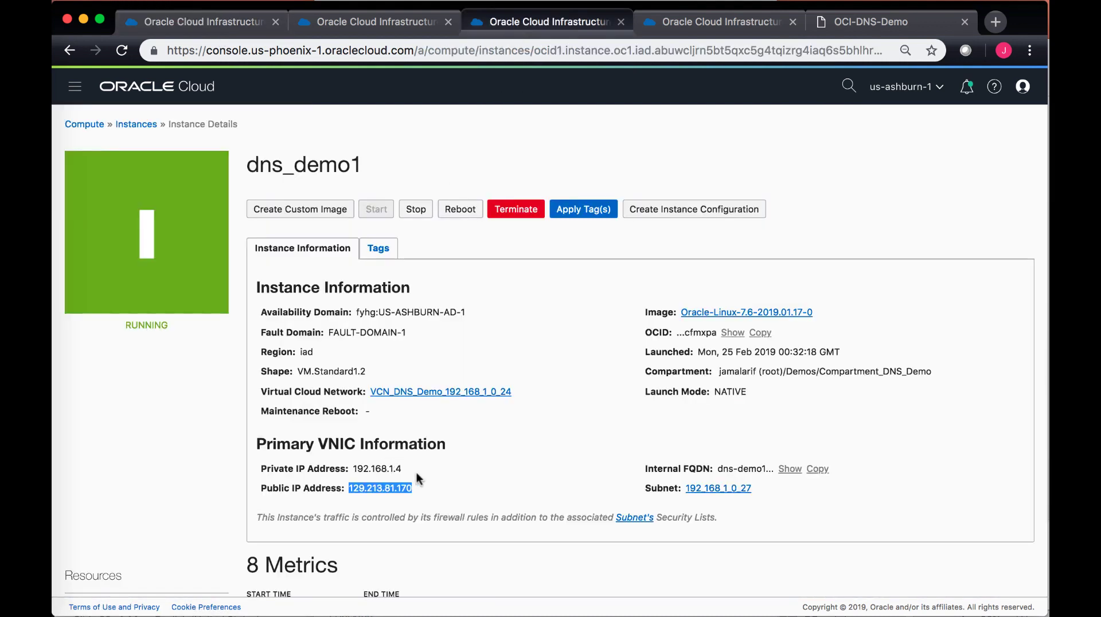
drag(416, 484, 346, 484)
key(super+c)
click(249, 21)
key(super+v)
Step: Name Answer Pool 2 WebserverPool2 and give it an answer named Webserver2 of type A
scroll(484, 412, down, 3)
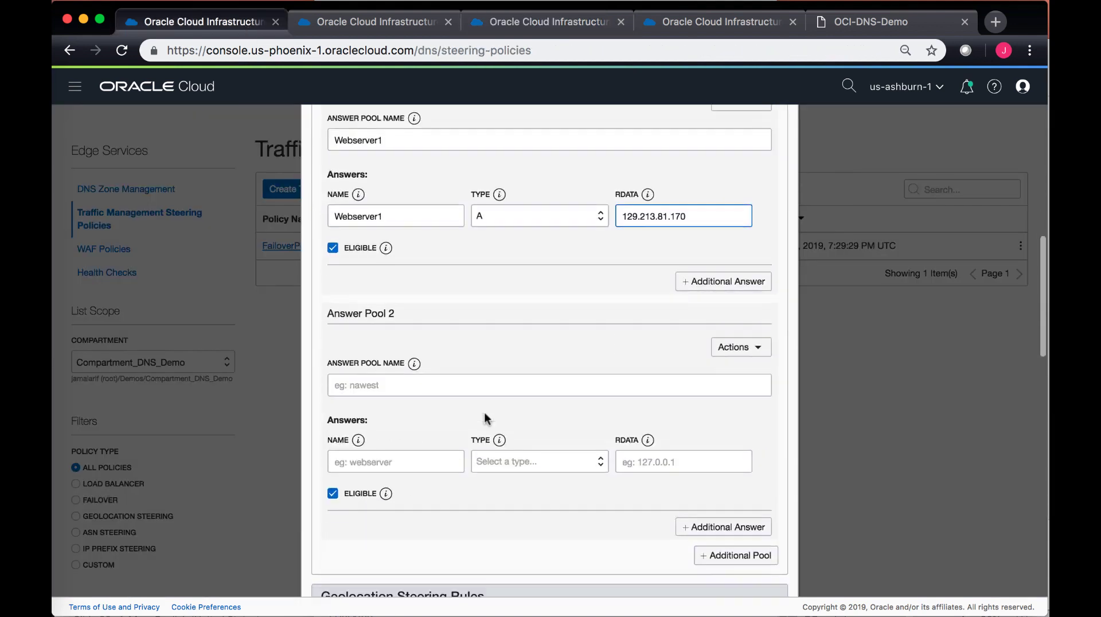
click(407, 376)
text(Webs)
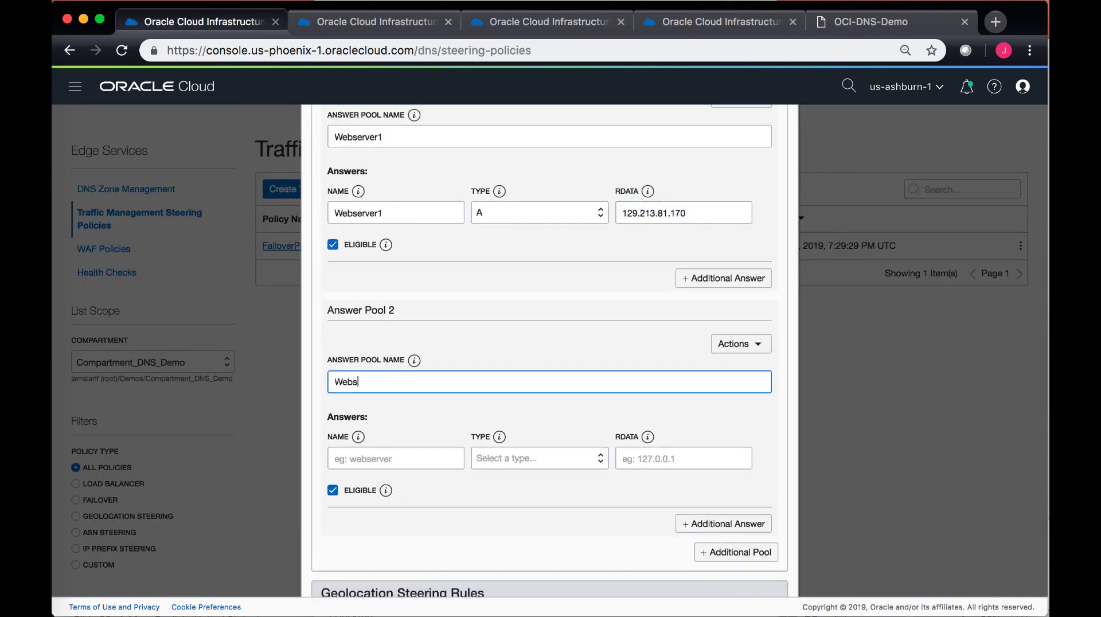
text(erverPool2)
click(410, 468)
text(Webserver2)
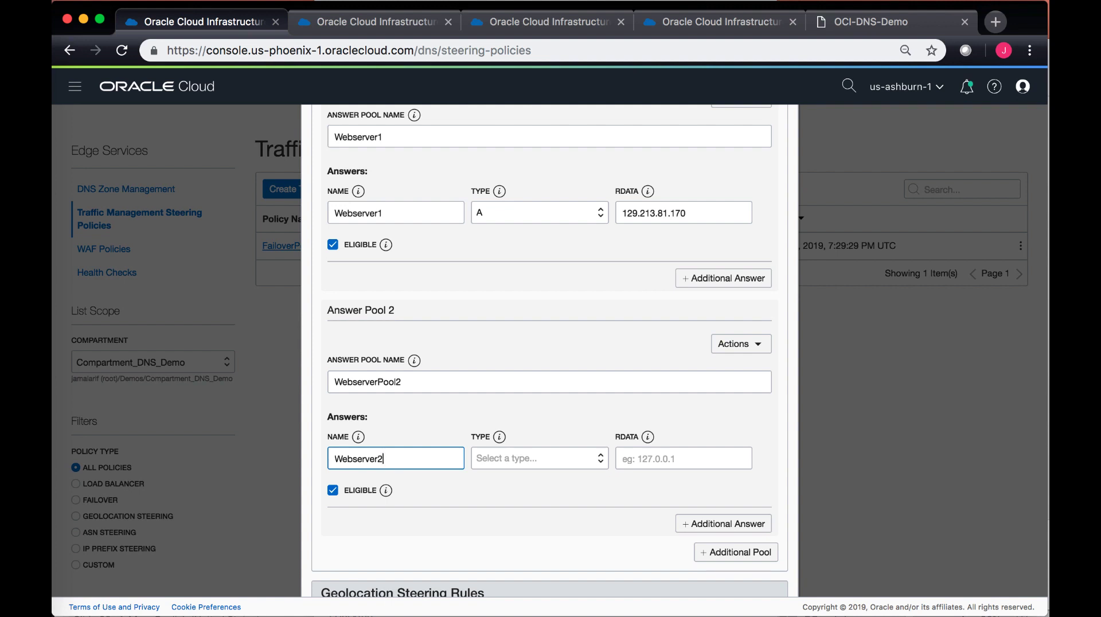
key(Tab)
click(526, 459)
click(527, 466)
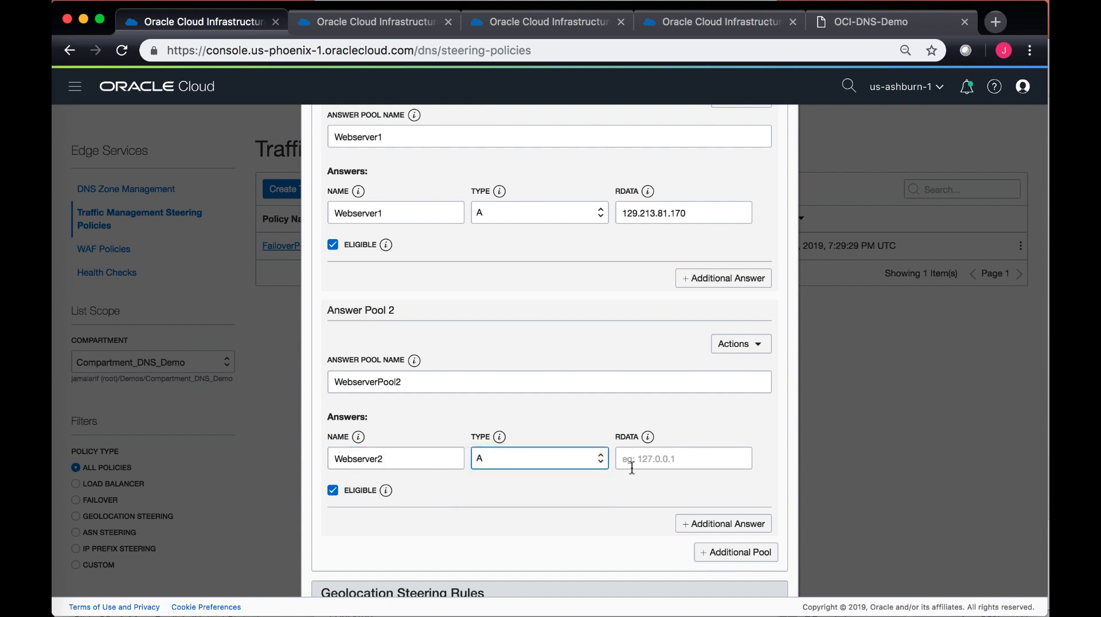
Step: Copy the public IP address 132.145.151.100 of the dns_demo2 instance into the RDATA of the Webserver2 answer
click(637, 462)
click(362, 23)
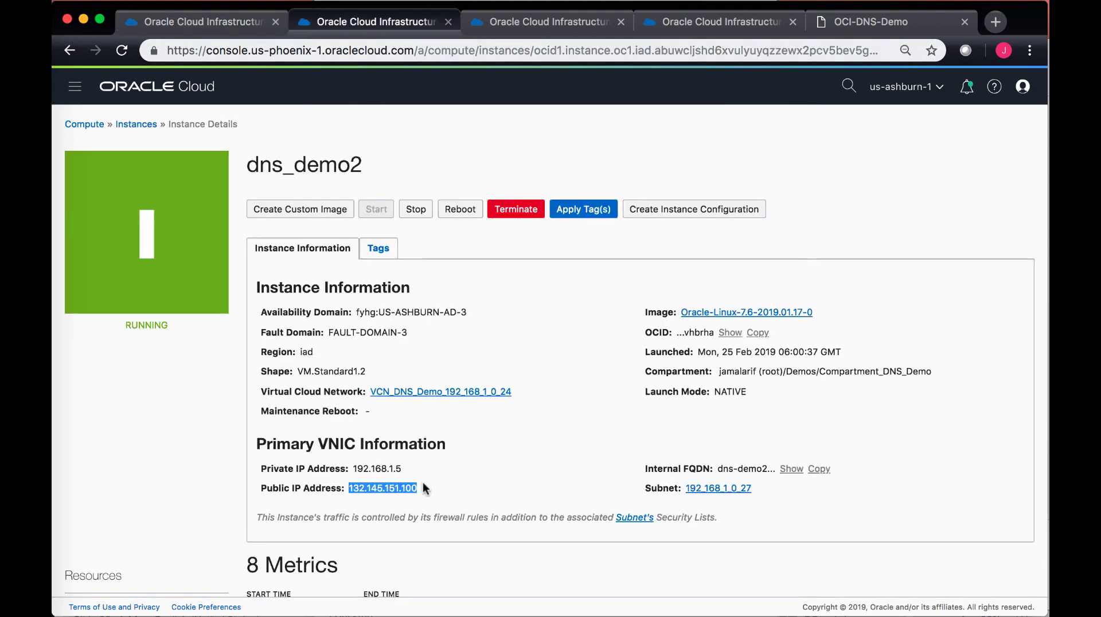
drag(424, 488, 359, 487)
key(super+c)
click(207, 21)
key(super+v)
Step: Replace the leftover subnet in the geolocation of Rule 1 with North America
scroll(309, 321, down, 5)
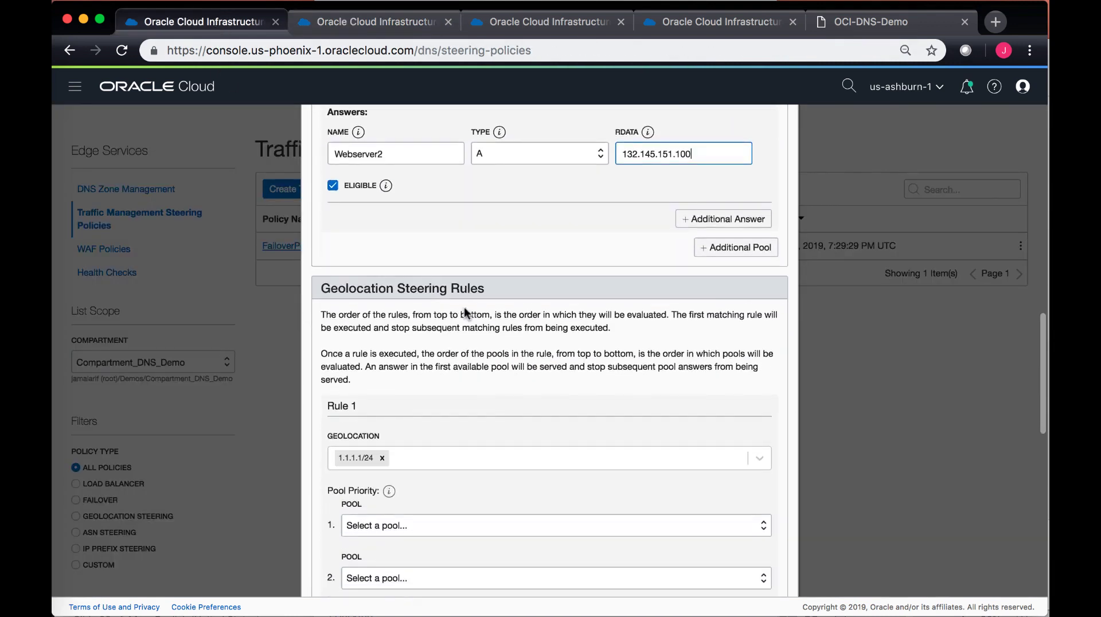
scroll(465, 310, down, 2)
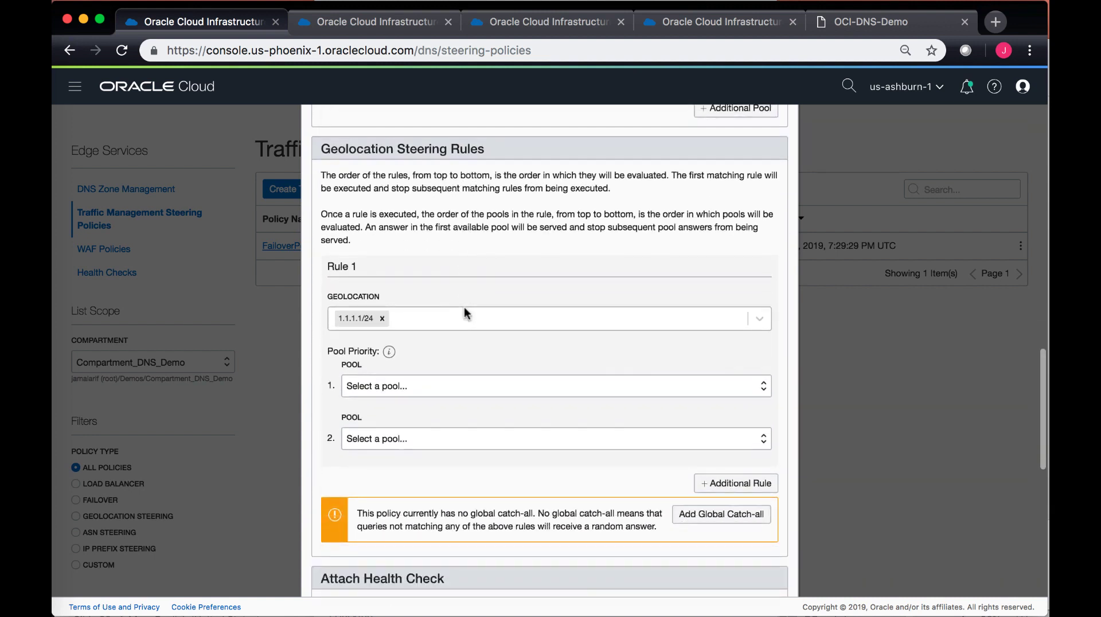
click(435, 319)
key(BackSpace)
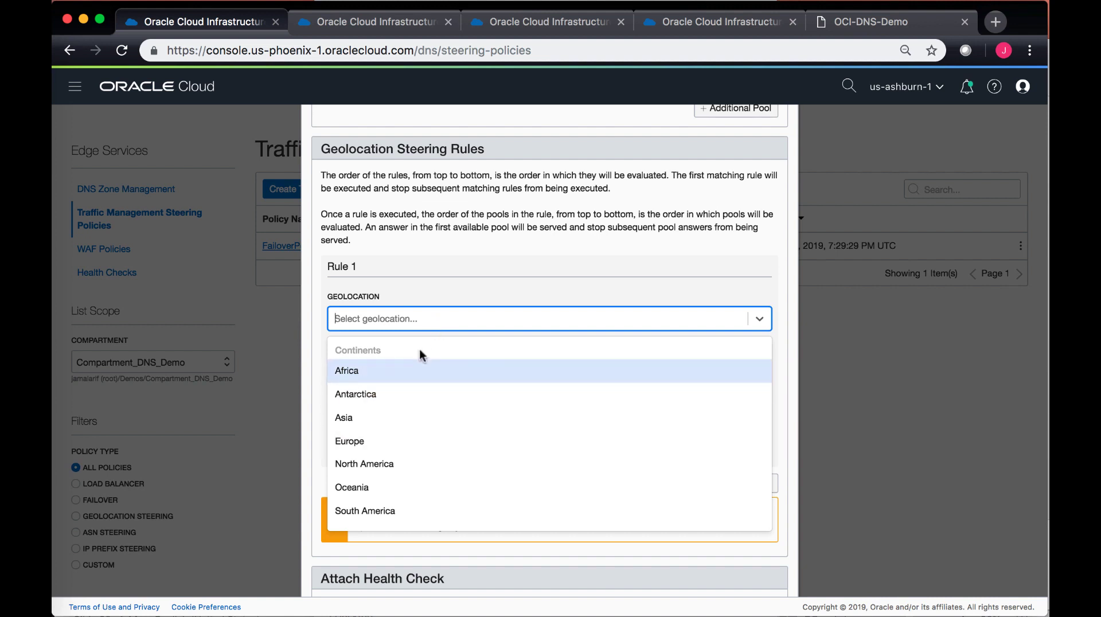
click(419, 464)
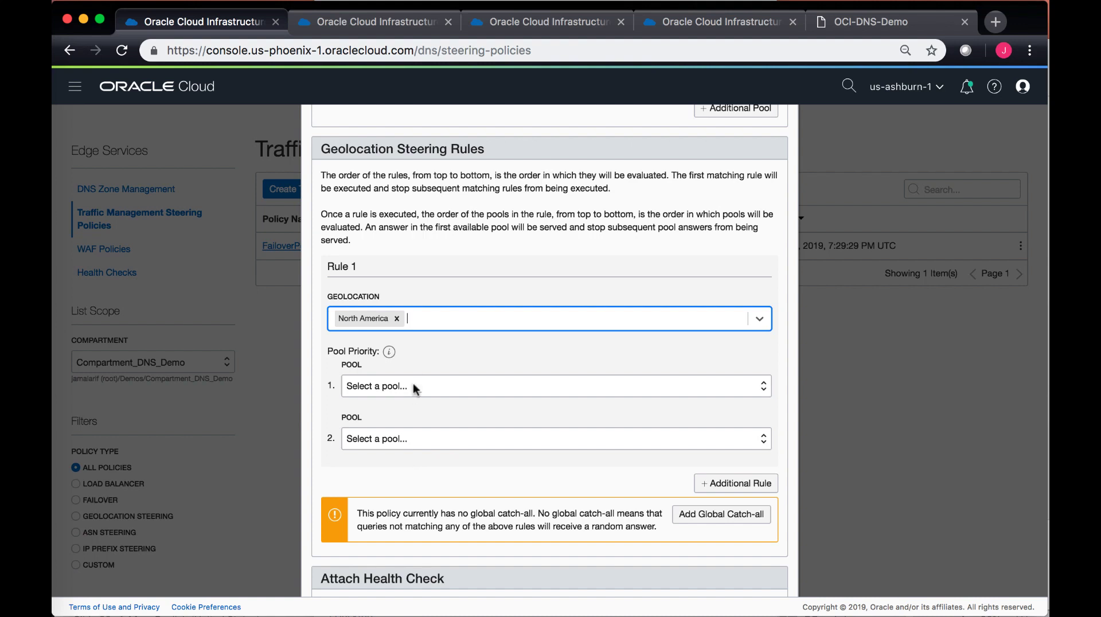
Step: Set the pool priority of Rule 1 to Pool 1 - Webserver1 first and Pool 2 - WebserverPool2 second
click(413, 383)
click(411, 395)
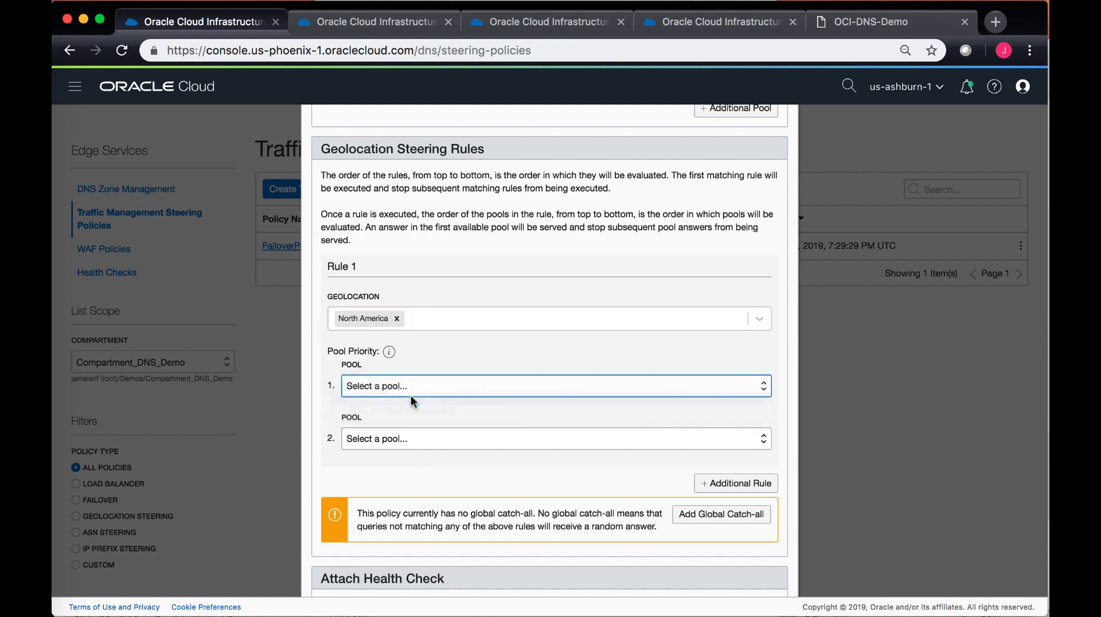
click(410, 436)
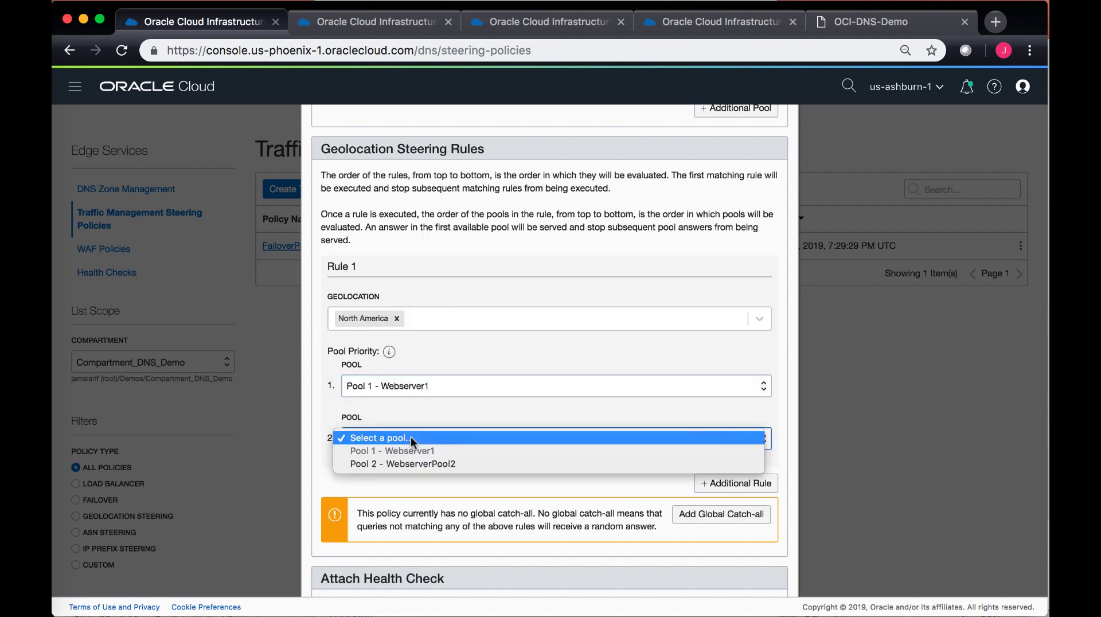
click(408, 466)
Step: Add a second geolocation steering rule and set its geolocation to Europe
click(717, 483)
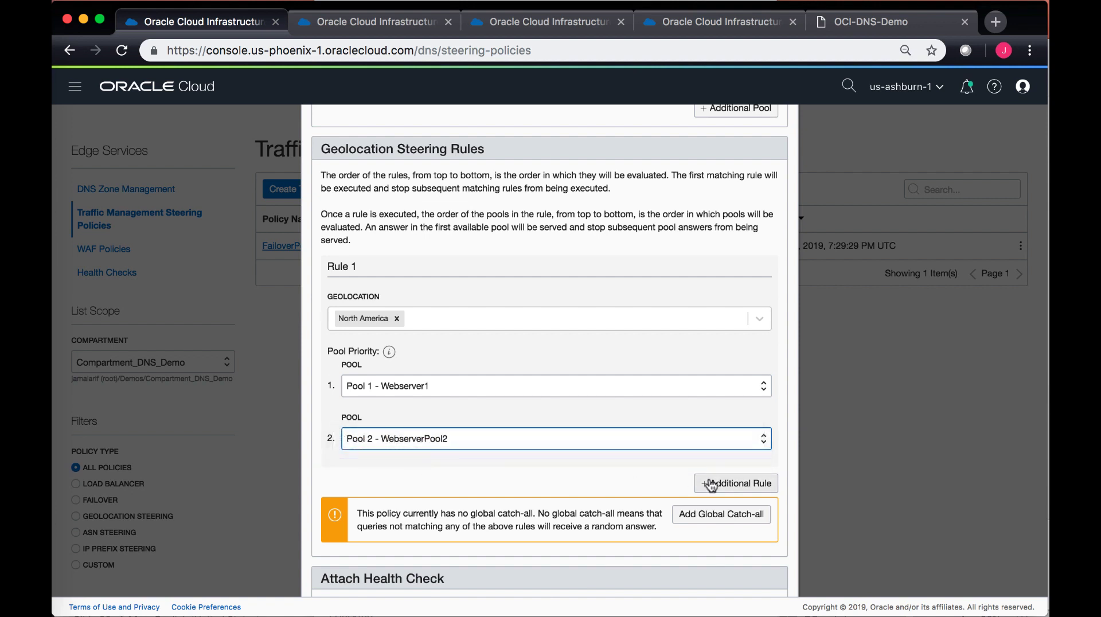
scroll(415, 519, down, 3)
click(401, 435)
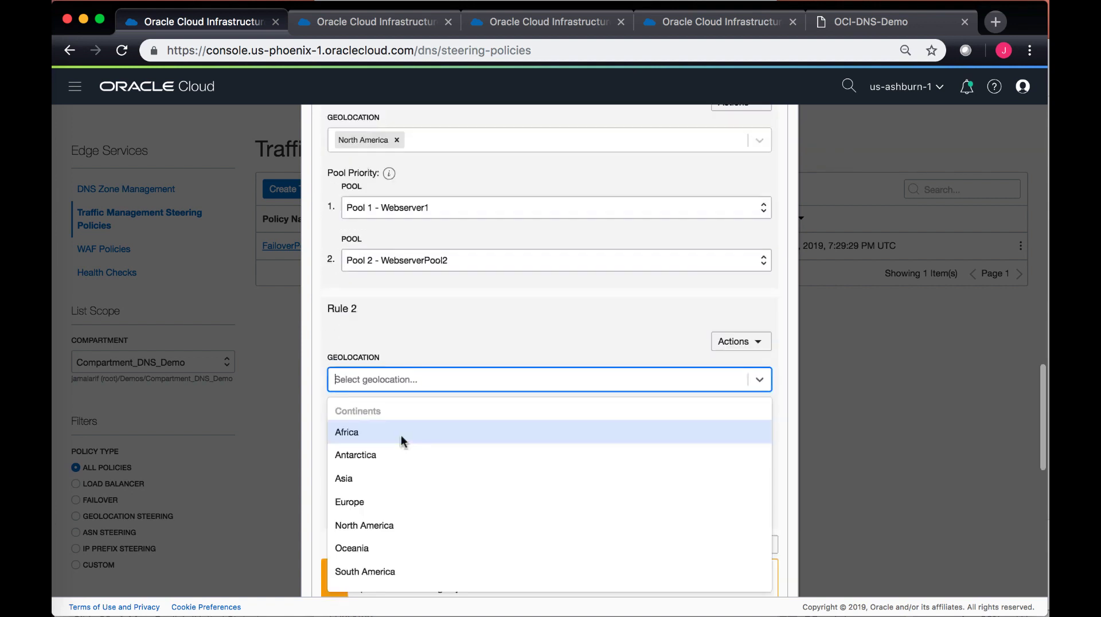
click(391, 497)
Step: Set the pool priority of Rule 2 to Pool 2 - WebserverPool2 first and Pool 1 - Webserver1 second
scroll(390, 501, down, 2)
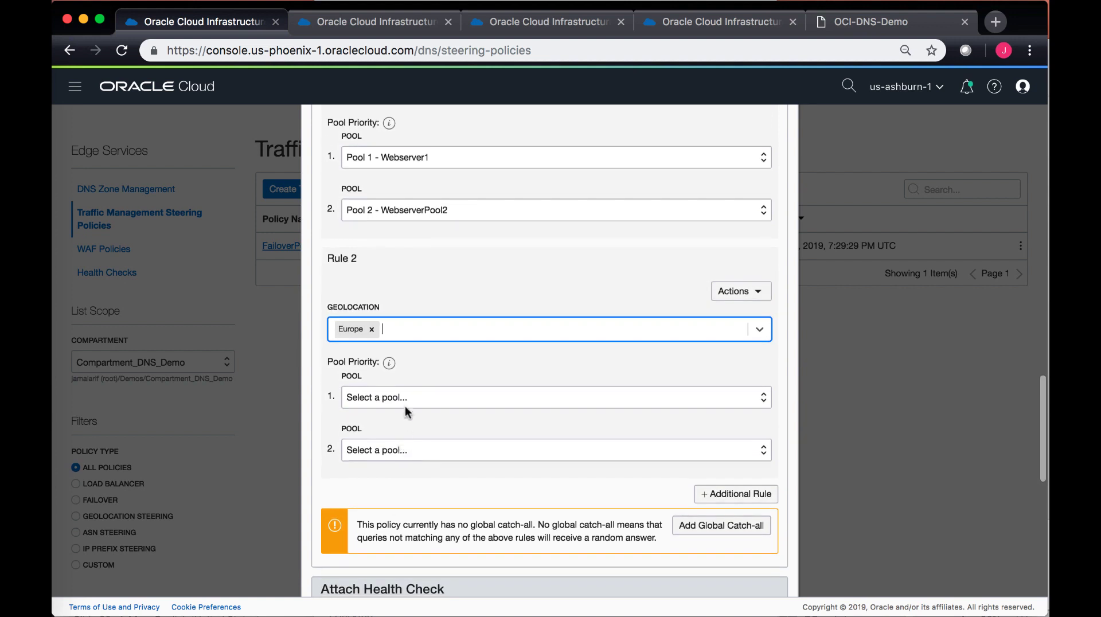
click(410, 398)
click(407, 422)
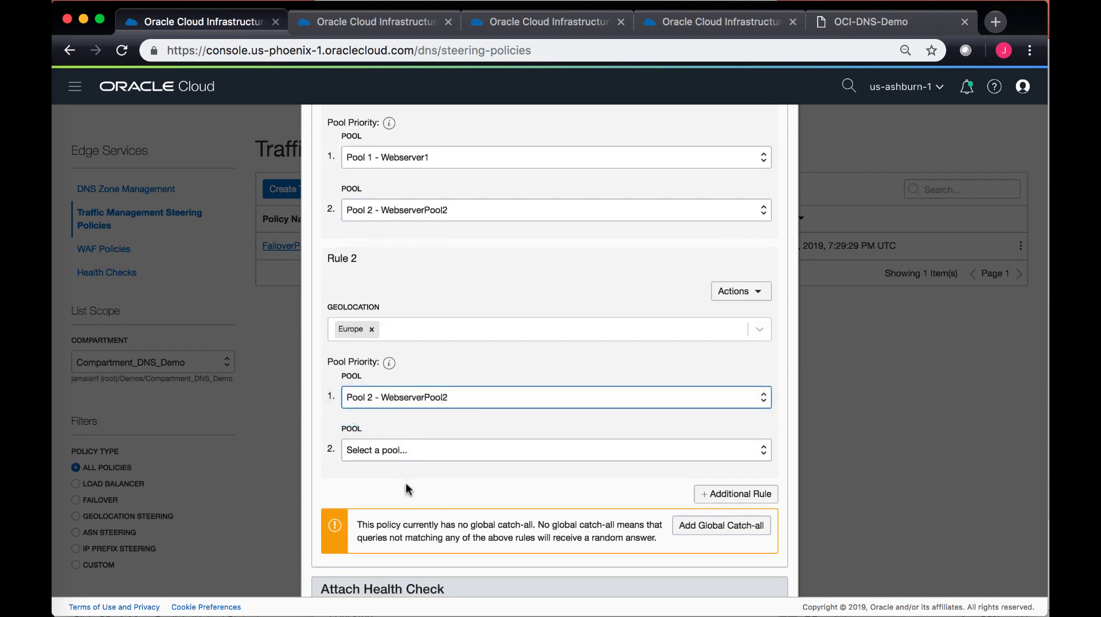
click(409, 450)
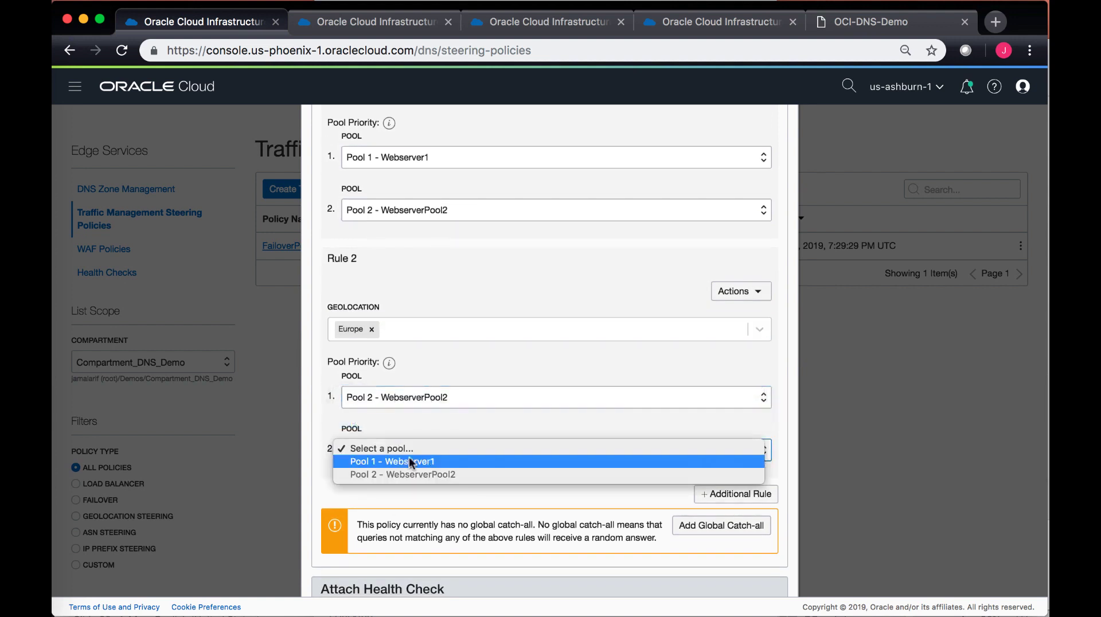
click(409, 462)
scroll(396, 504, down, 2)
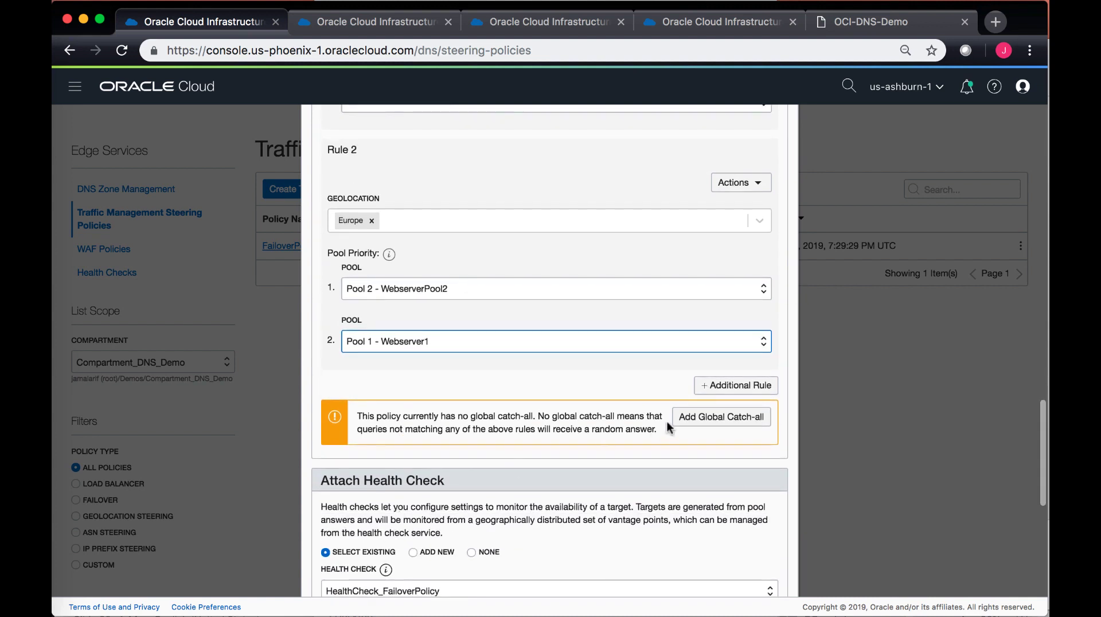
Step: Add a global catch-all with pool priority Pool 1 - Webserver1 first and Pool 2 - WebserverPool2 second
click(688, 429)
scroll(436, 448, down, 3)
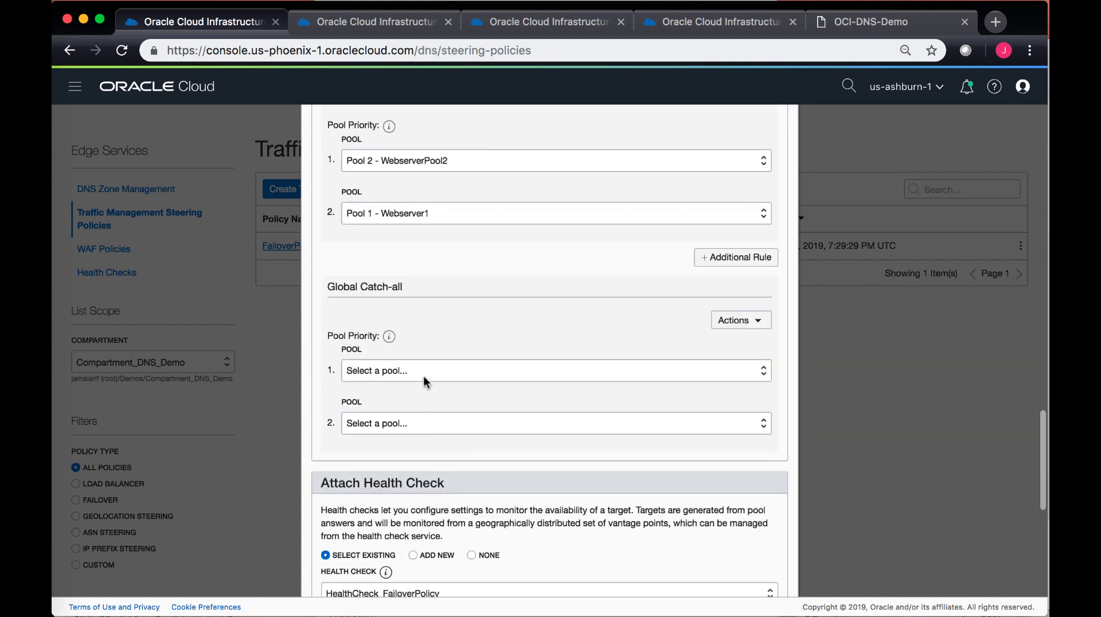
click(423, 374)
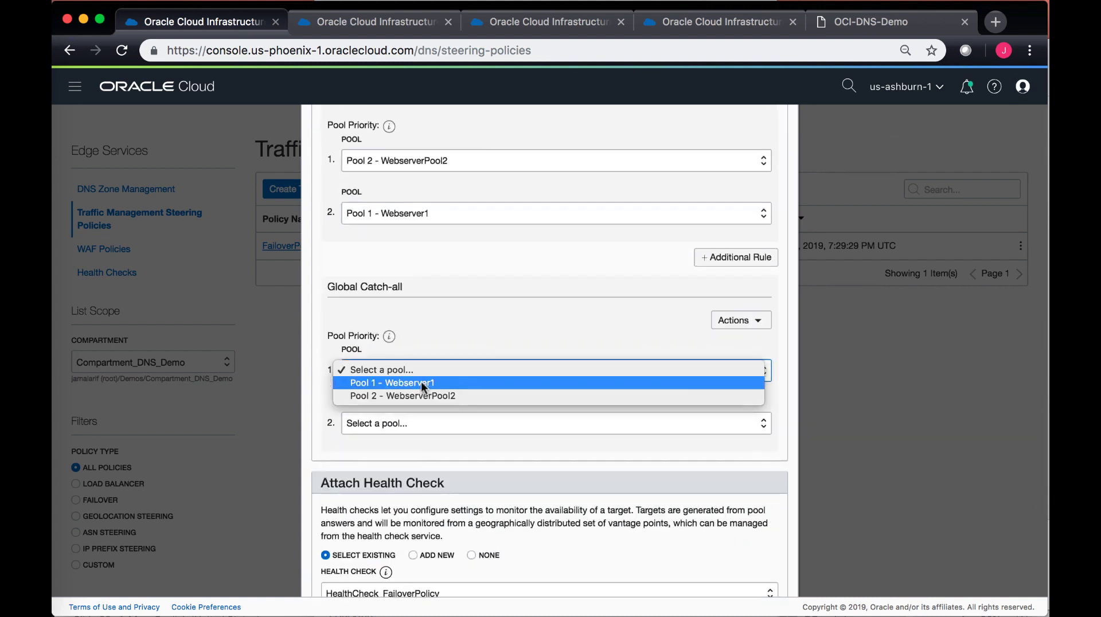
click(421, 382)
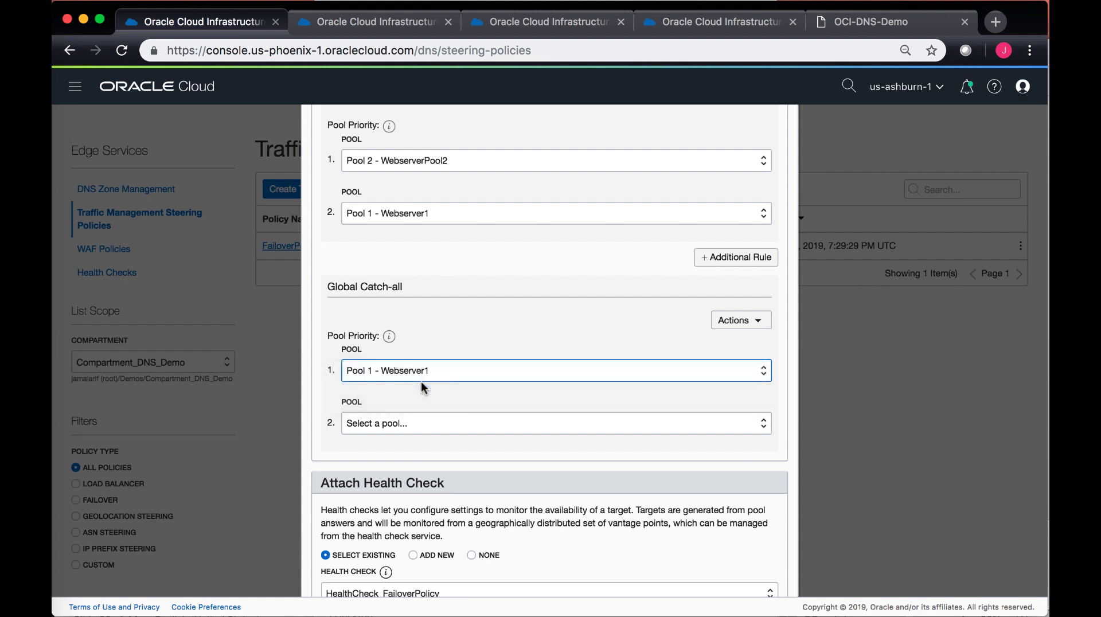
click(419, 422)
click(418, 449)
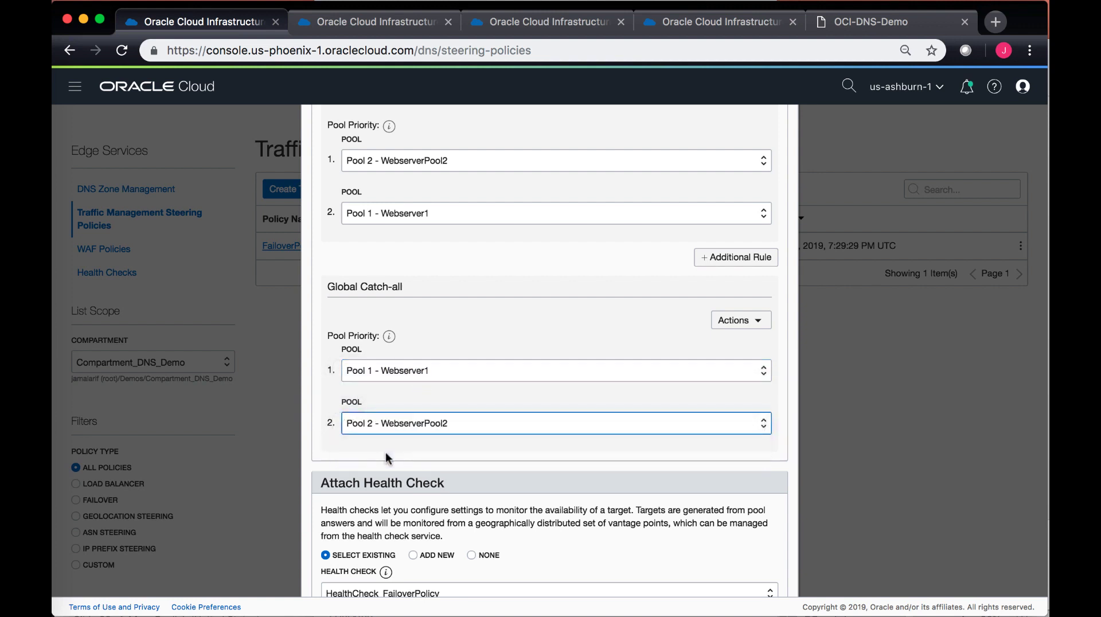
Step: Attach the domain geoexample in the oci-demozone.net zone to the policy
scroll(385, 452, down, 4)
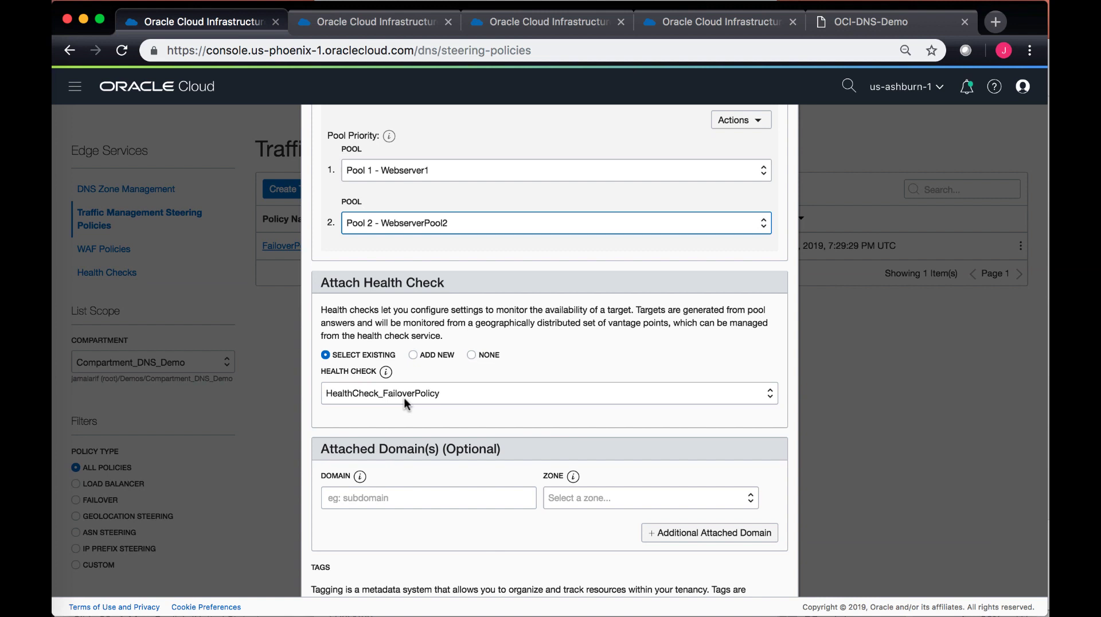
scroll(404, 415, down, 4)
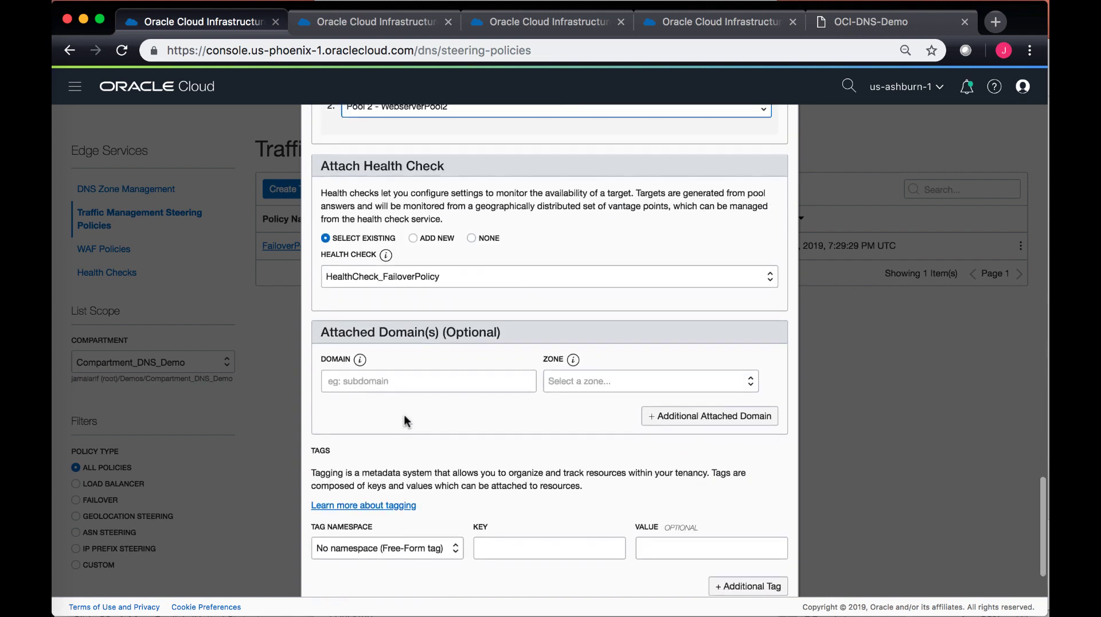
click(404, 382)
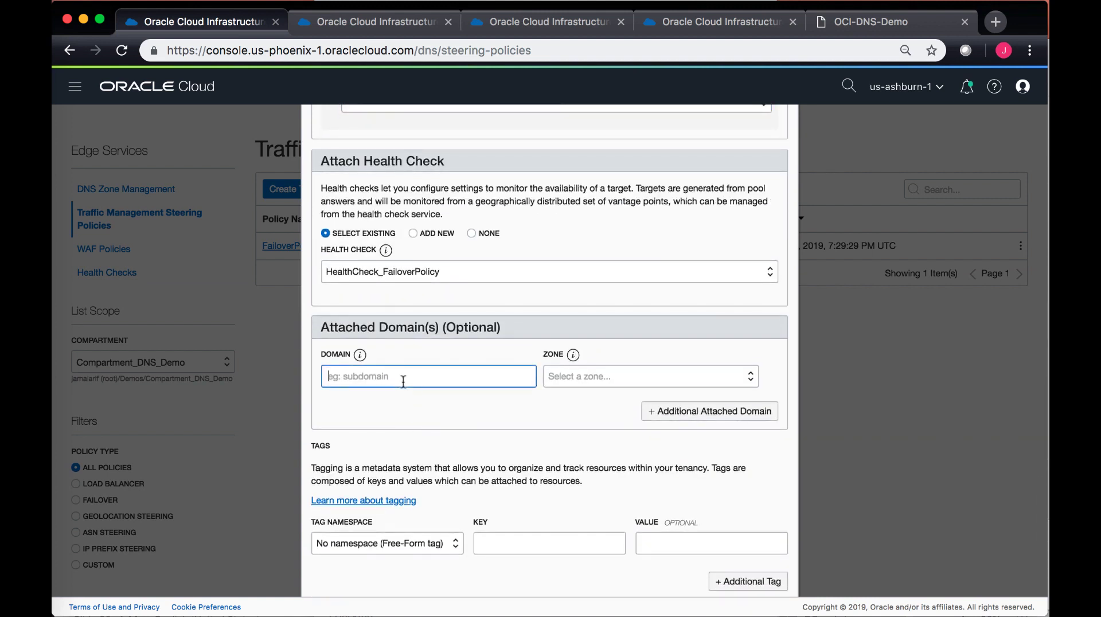
text(geoexample)
click(625, 377)
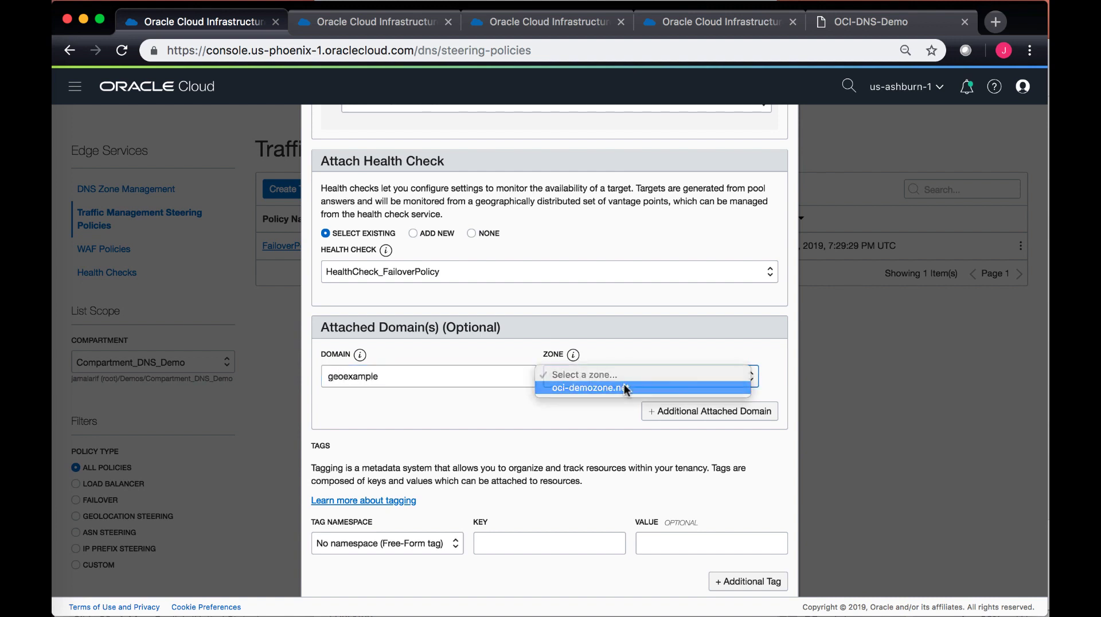
click(624, 386)
scroll(515, 446, down, 3)
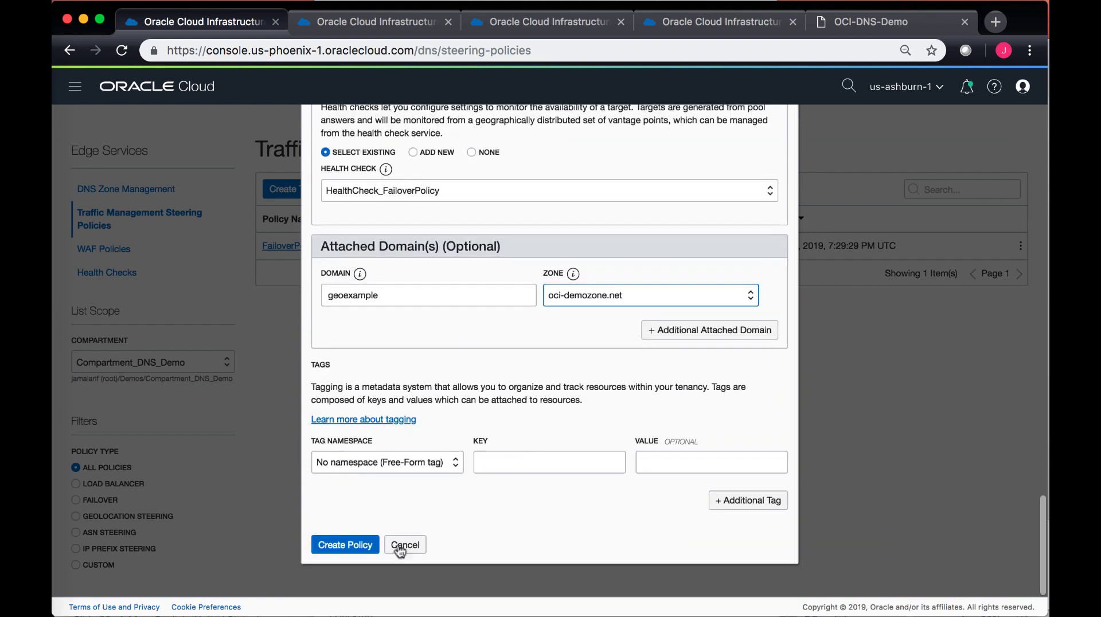
Step: Reselect HealthCheck_FailoverPolicy as the attached health check and create the policy
click(344, 545)
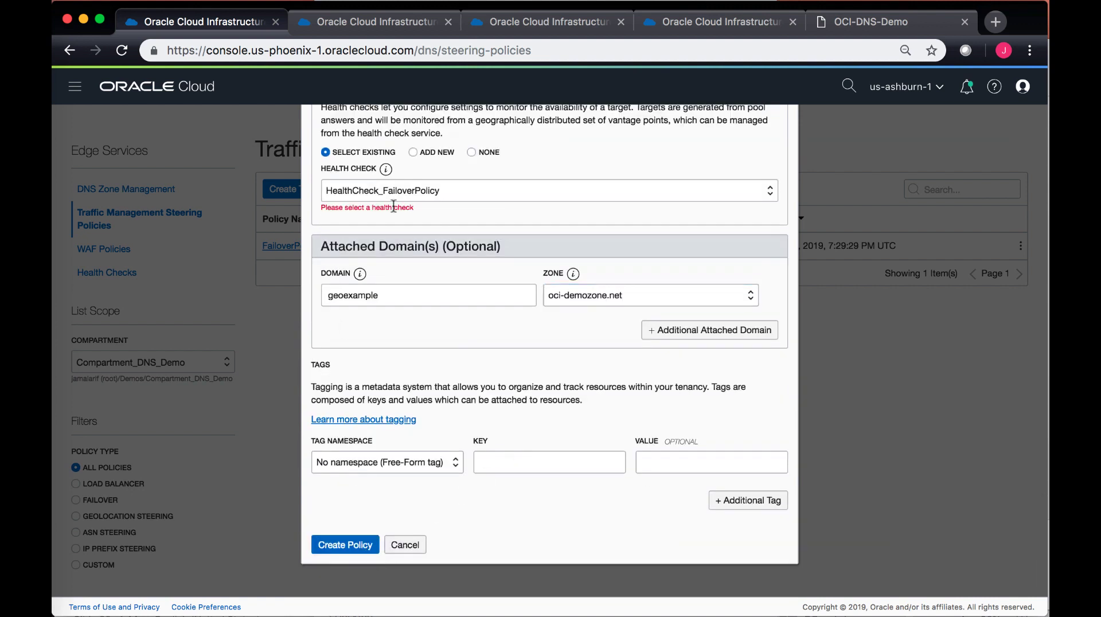
click(407, 191)
click(408, 191)
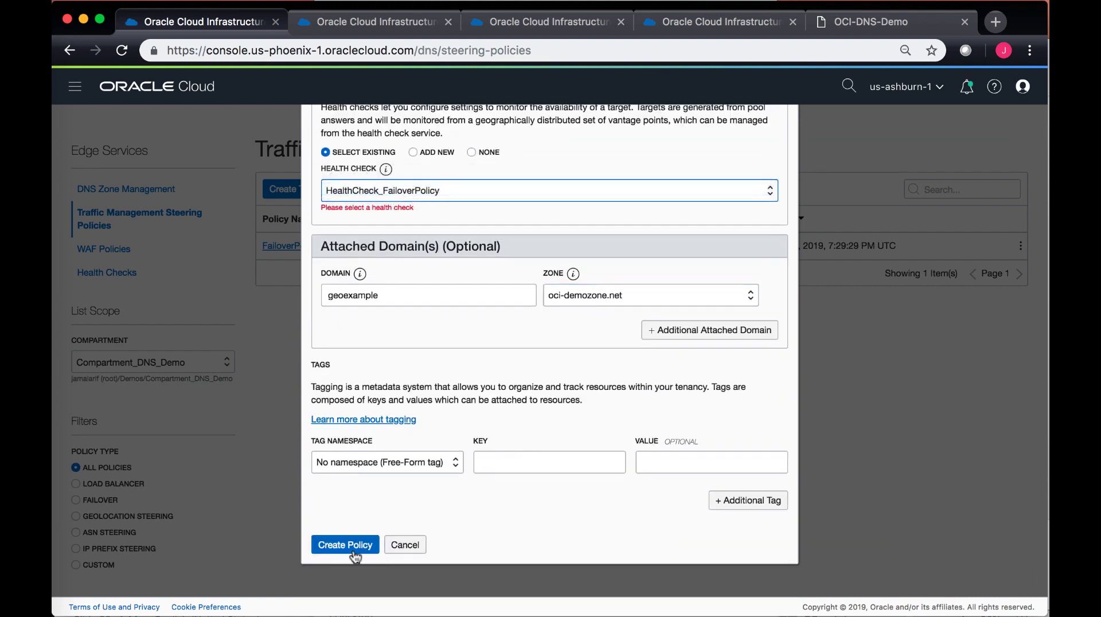
click(356, 551)
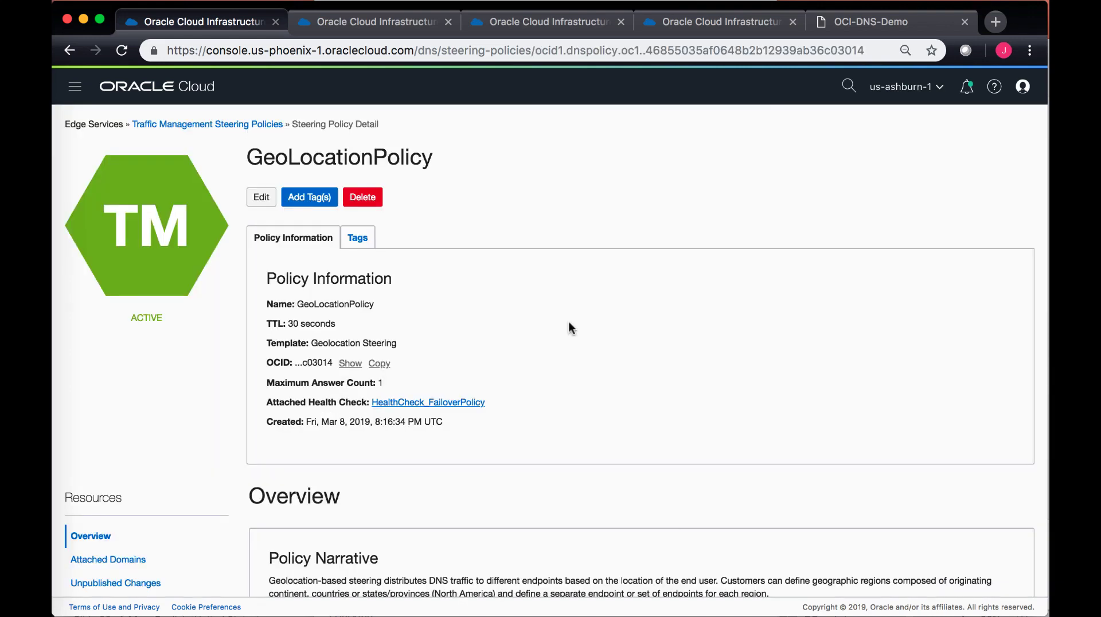
Step: Review the new policy's information, narrative and answer data, and open its list of attached domains
scroll(569, 322, down, 1)
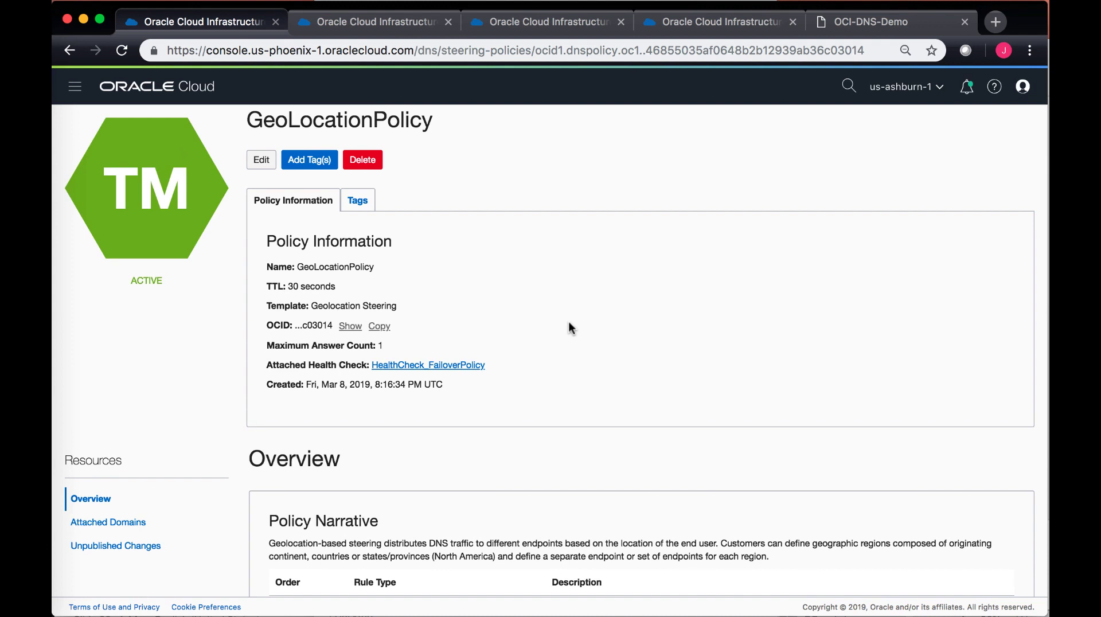
scroll(569, 325, down, 3)
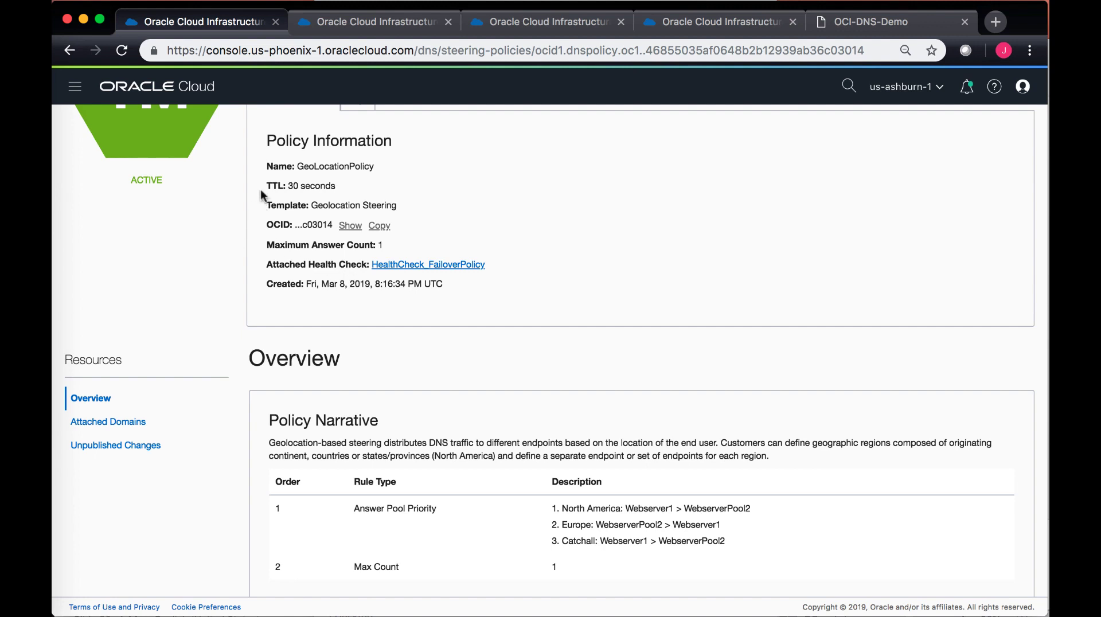
scroll(263, 198, down, 3)
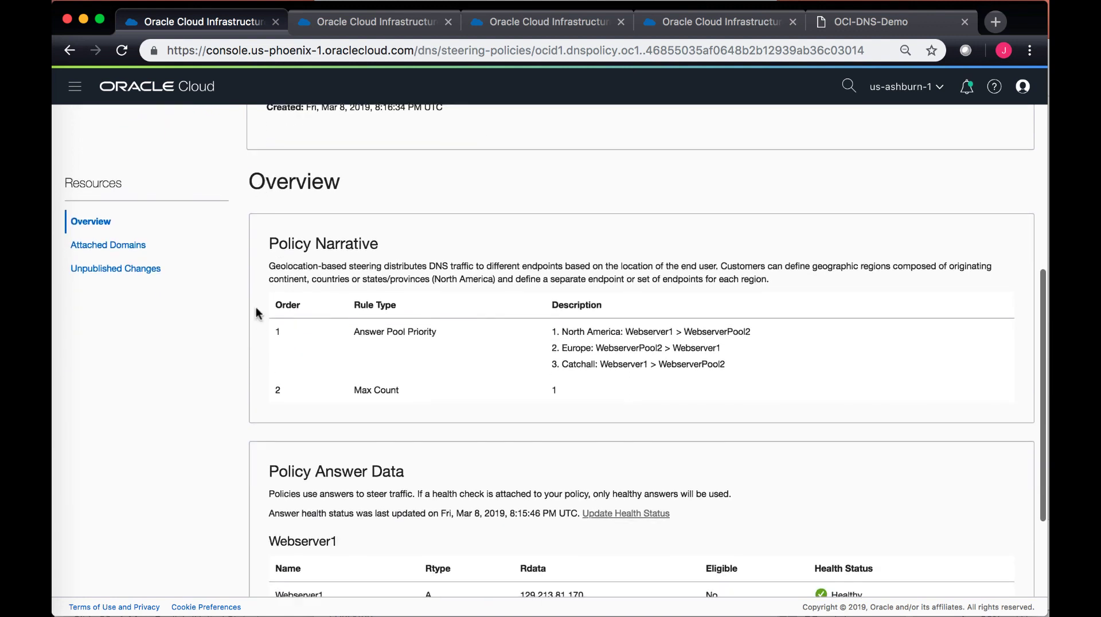
scroll(261, 331, down, 1)
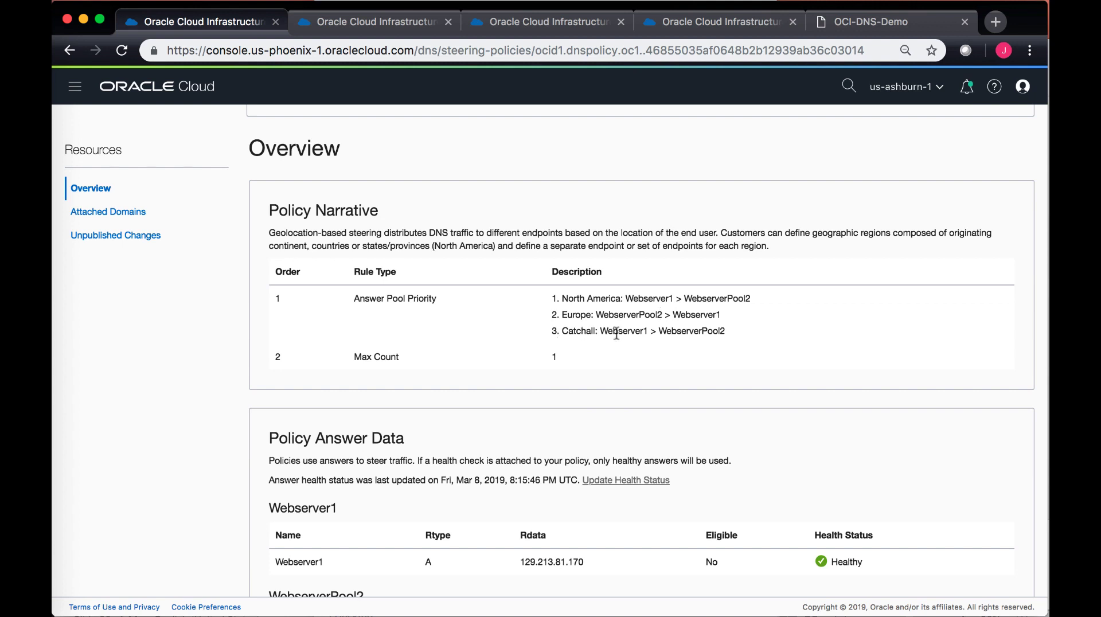
scroll(591, 470, down, 3)
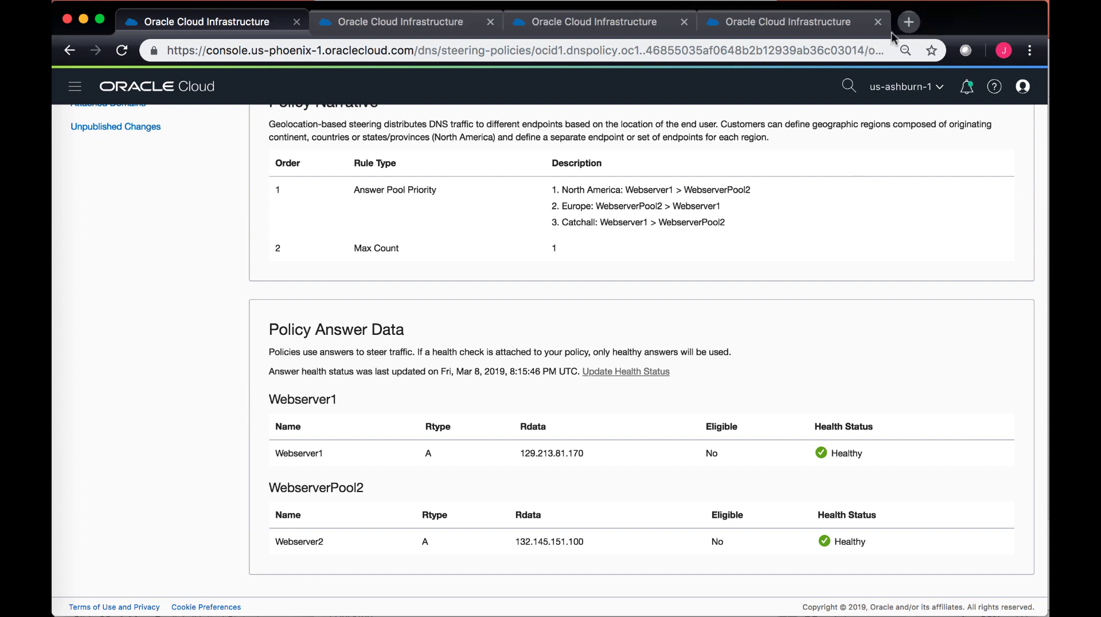
scroll(280, 395, up, 2)
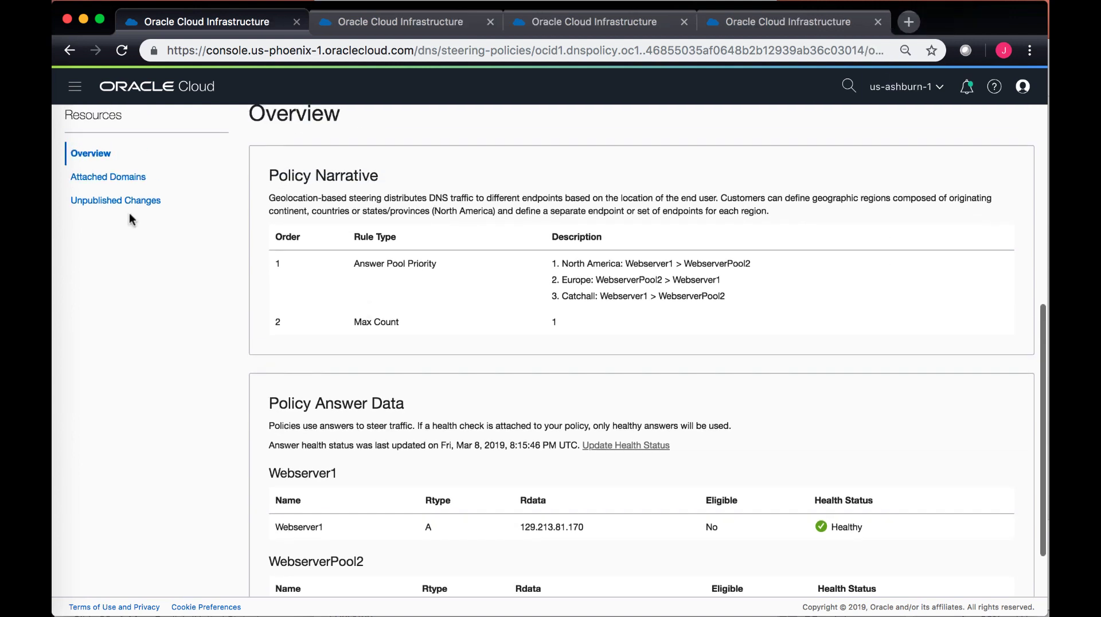
click(112, 178)
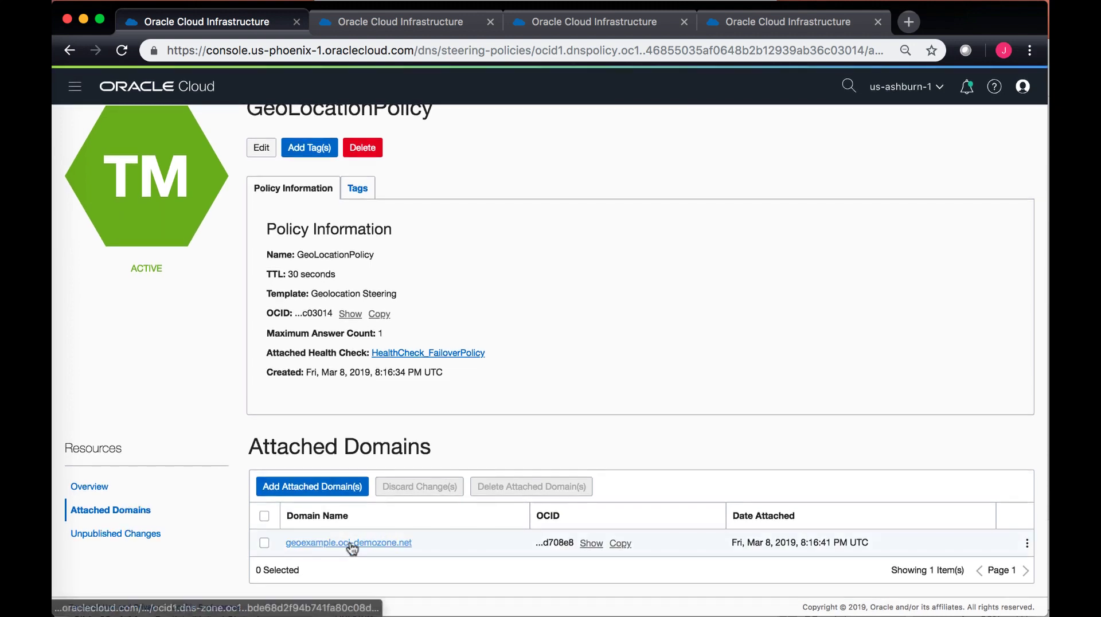
Step: Load geoexample.oci-demozone.net in a new browser tab to check which web server answers locally
click(910, 21)
text(GEOexample.oci-demozone.net)
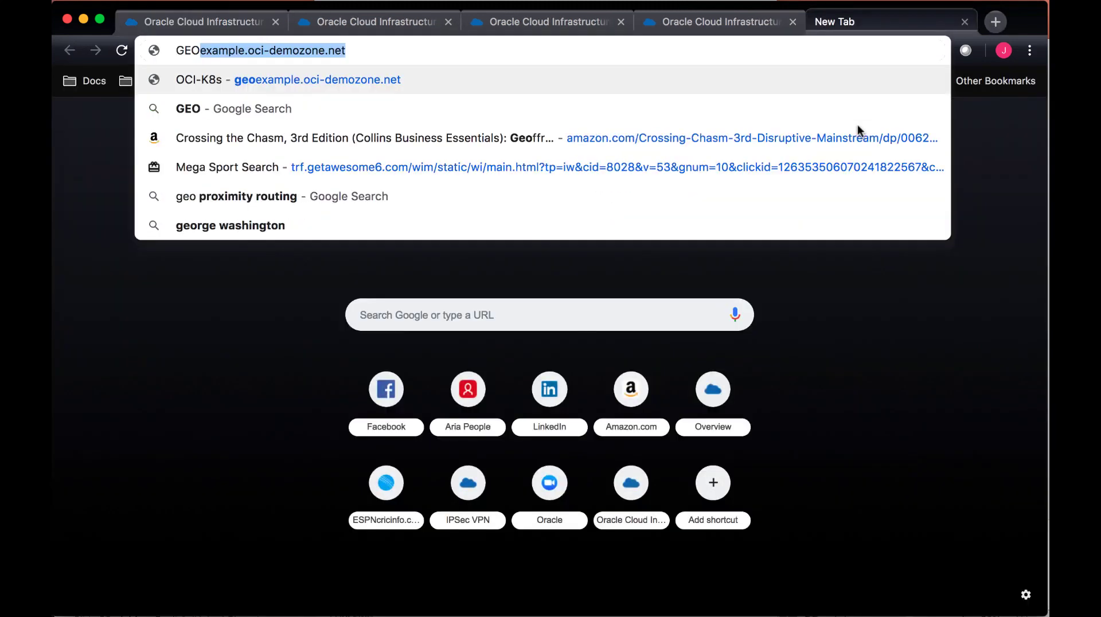
key(Right)
key(Return)
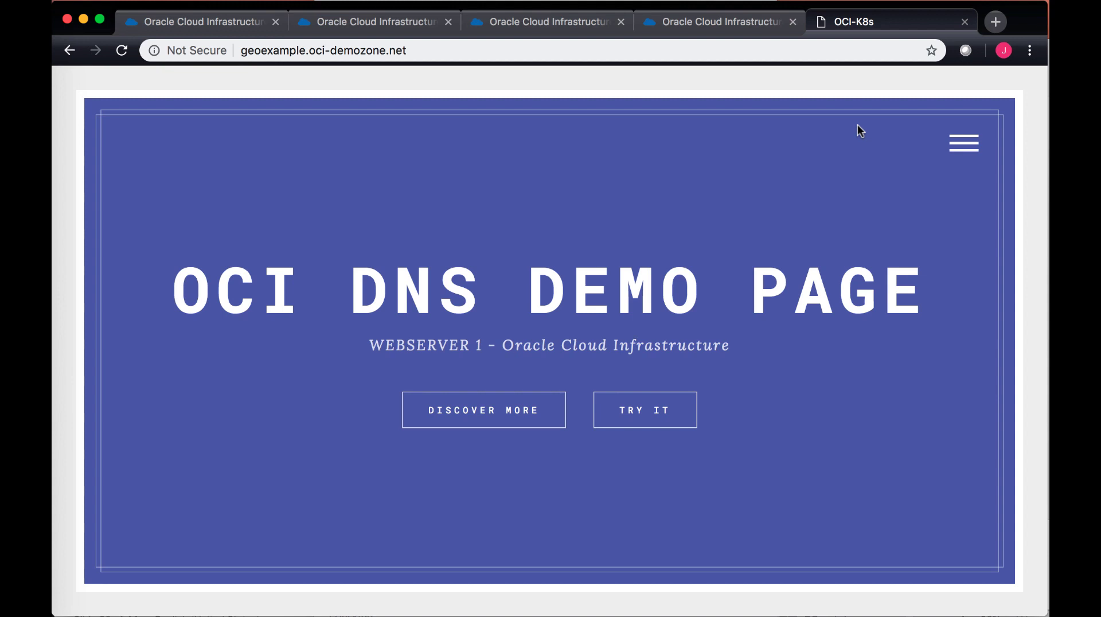
Step: Open the details of the dns_demo_fra_1 instance in eu-frankfurt-1 and highlight its public IP address
click(688, 24)
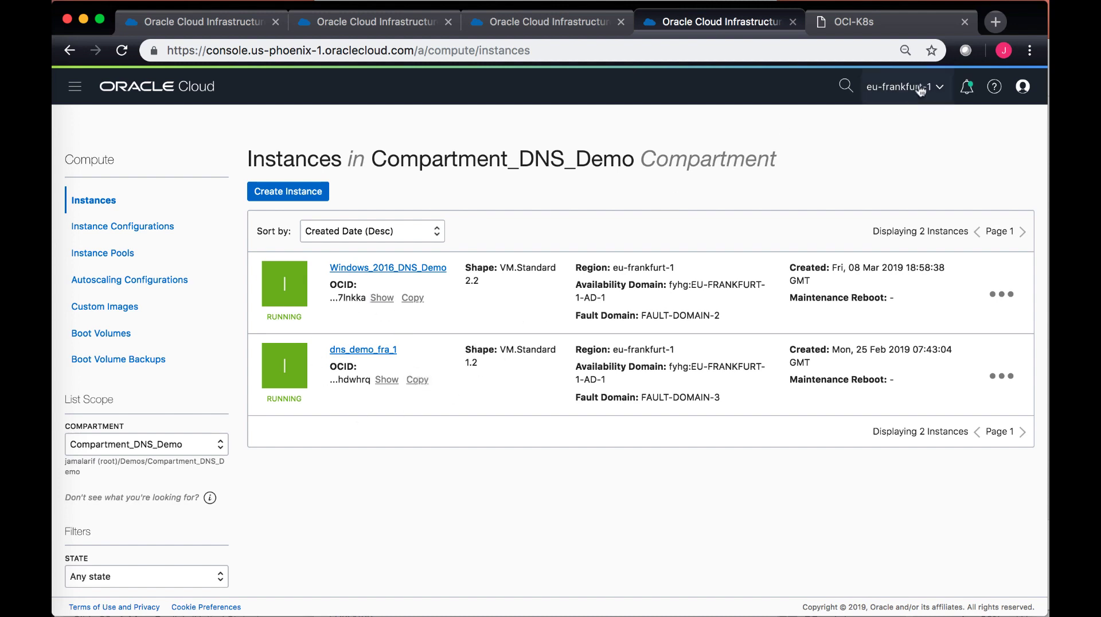
click(383, 351)
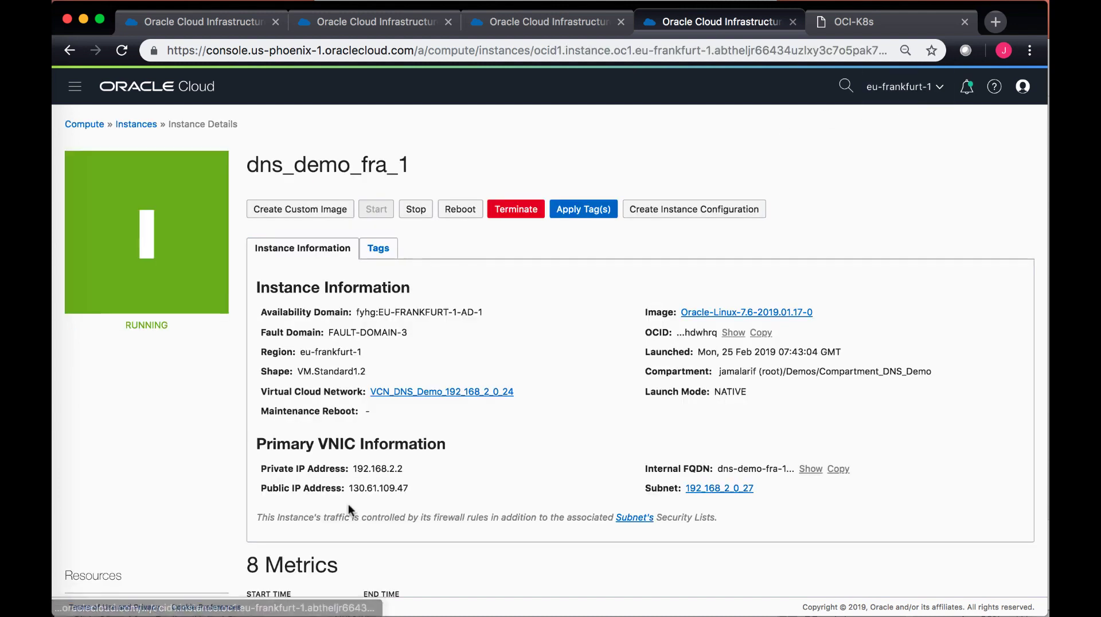
drag(409, 462, 349, 463)
Step: Switch to the terminal session on dns-demo-fra-1 and run links geoexample.oci-demozone.net to test the steering from Europe
key(super+Tab)
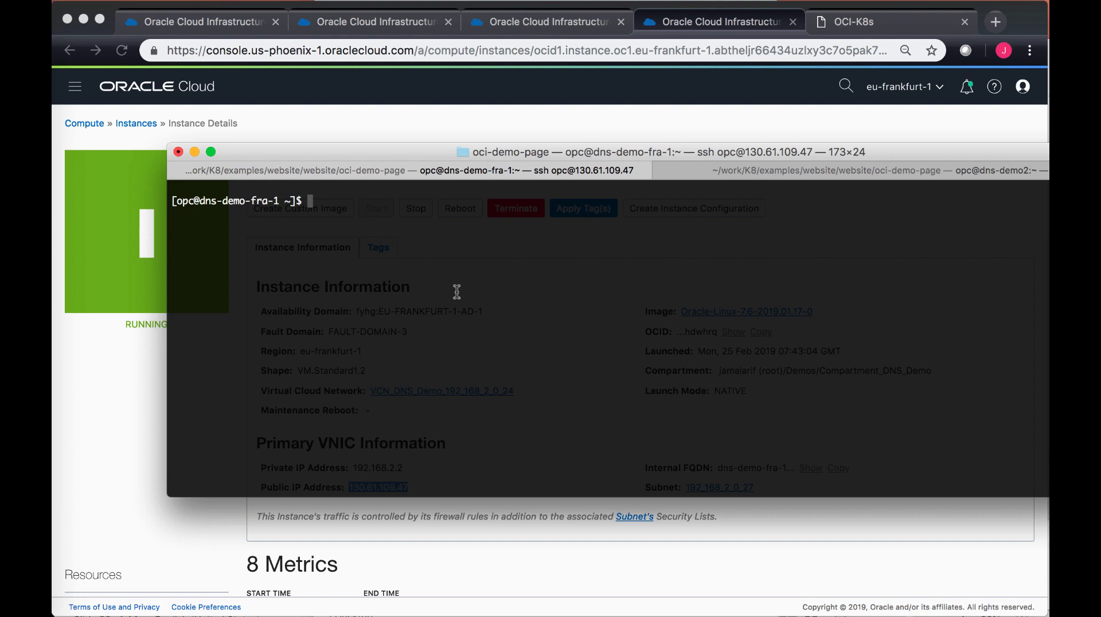
text(links geoexample.oci)
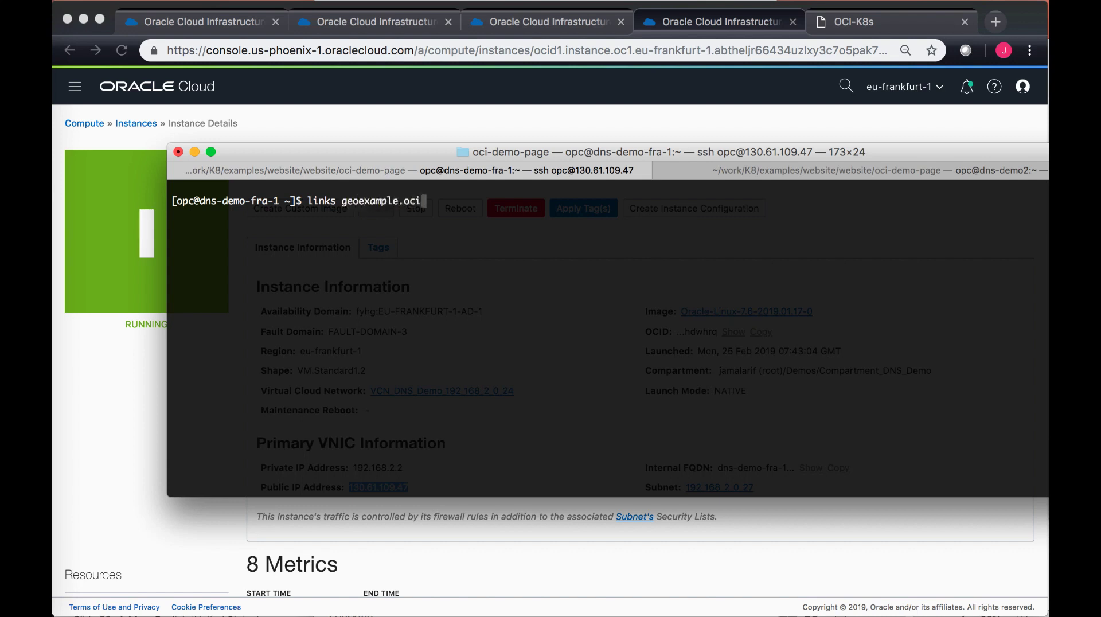
text(-demozone.net)
key(Return)
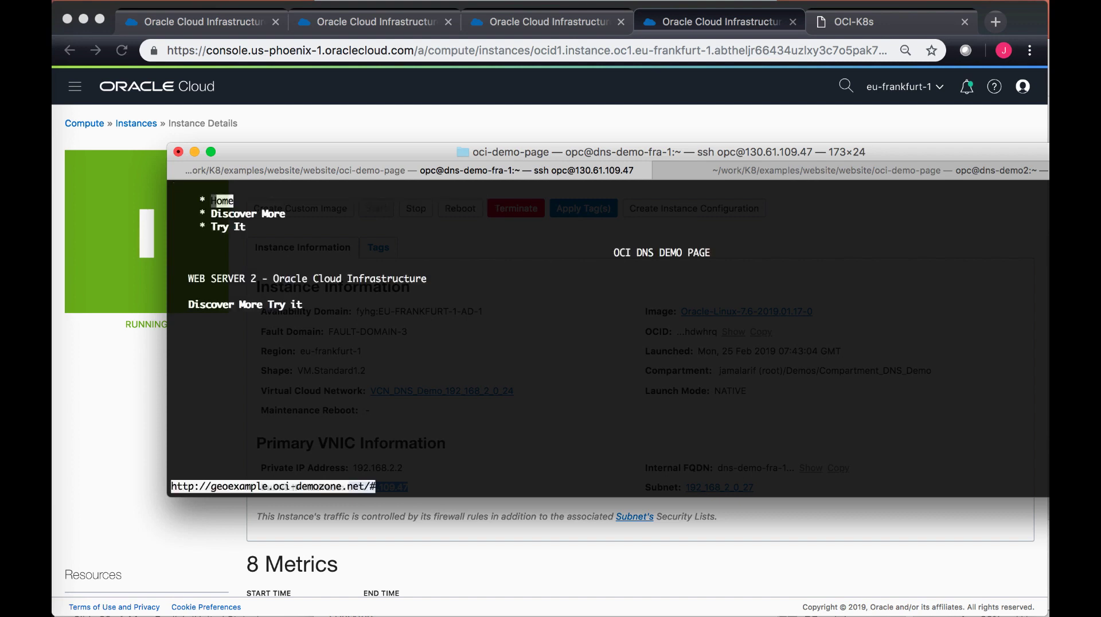